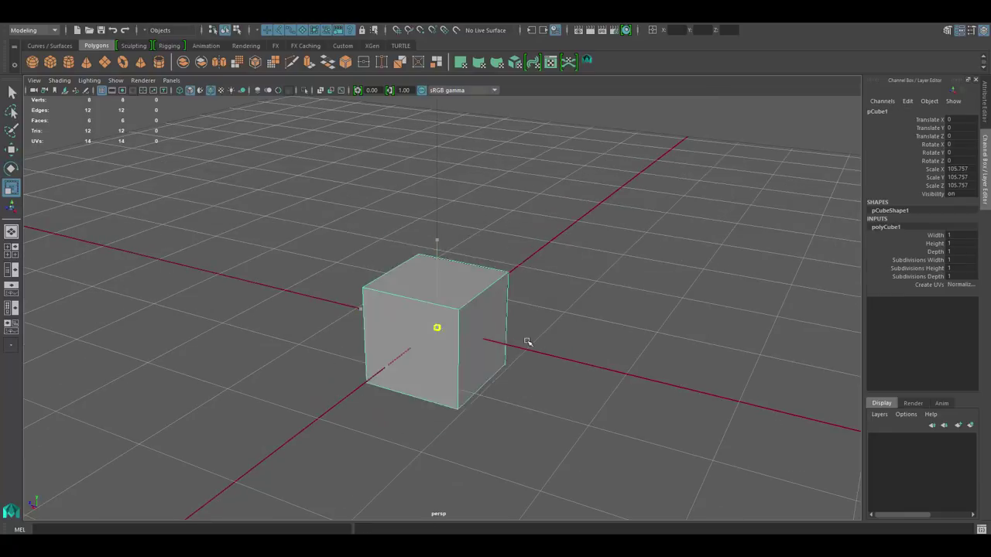
Step: Poke the cube's top face and pull the centre vertex up into a point
{"action": "scroll", "coordinate": [443, 206], "scroll_direction": "up", "scroll_amount": 3}
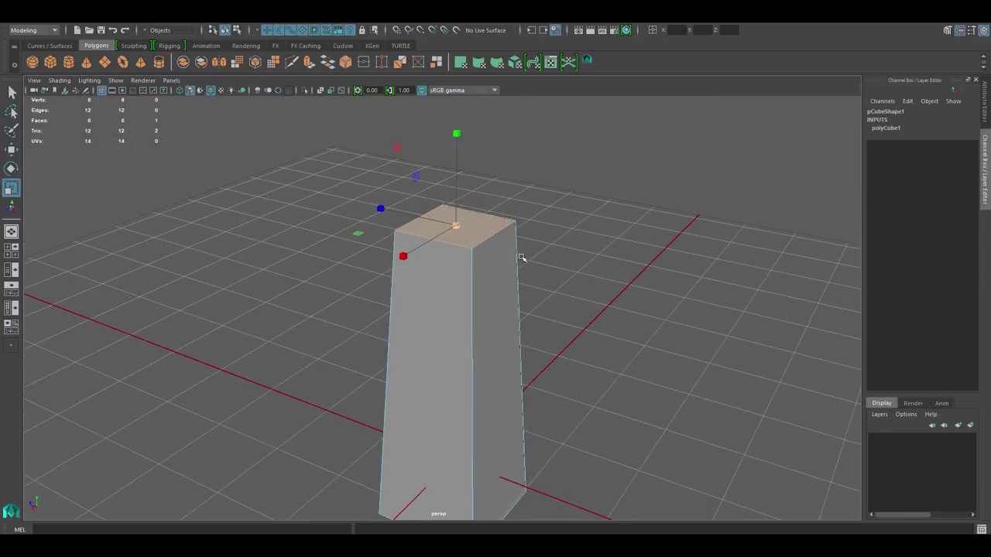
{"action": "right_click_drag", "start_coordinate": [459, 222], "coordinate": [458, 191], "text": "shift"}
{"action": "left_click_drag", "start_coordinate": [459, 191], "coordinate": [459, 154]}
{"action": "scroll", "coordinate": [503, 294], "scroll_direction": "down", "scroll_amount": 3}
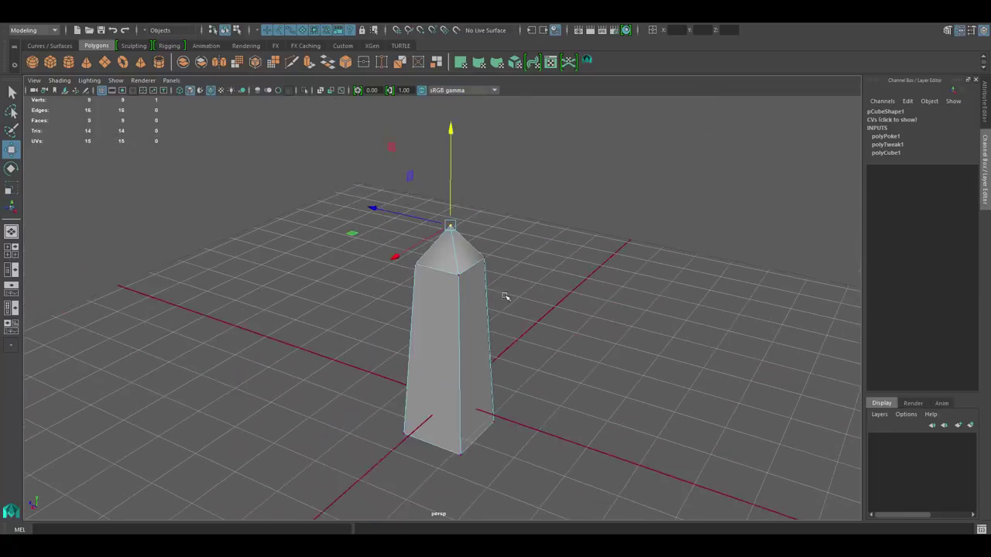
{"action": "left_click_drag", "start_coordinate": [504, 294], "coordinate": [464, 254], "text": "alt"}
Step: Cut a first edge loop around the column with Multi-Cut
{"action": "right_click_drag", "start_coordinate": [478, 238], "coordinate": [403, 240], "text": "shift"}
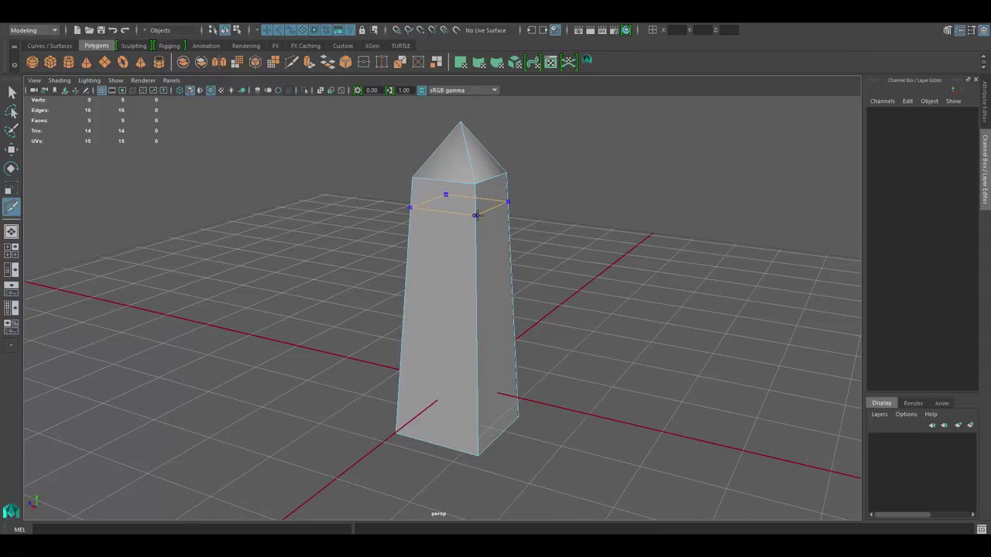
{"action": "scroll", "coordinate": [477, 229], "scroll_direction": "up", "scroll_amount": 2}
{"action": "key", "text": "q"}
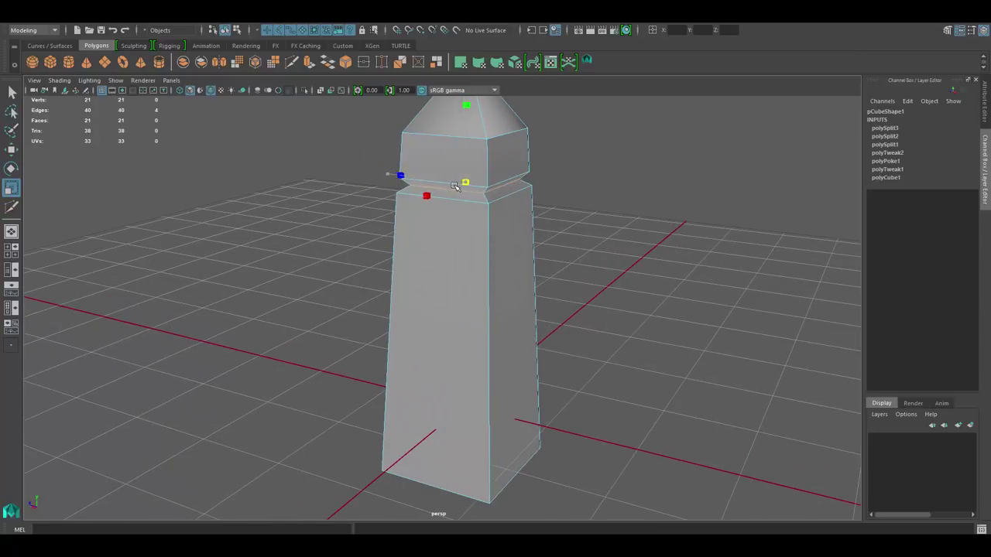
{"action": "left_click_drag", "start_coordinate": [456, 187], "coordinate": [509, 214], "text": "alt"}
{"action": "mouse_move", "coordinate": [508, 214]}
{"action": "right_mouse_down", "text": "shift"}
{"action": "mouse_move", "coordinate": [477, 248]}
{"action": "mouse_move", "coordinate": [487, 267]}
{"action": "right_mouse_up", "text": "shift"}
{"action": "left_click", "coordinate": [482, 256], "text": "ctrl"}
{"action": "scroll", "coordinate": [481, 252], "scroll_direction": "up", "scroll_amount": 1}
{"action": "key", "text": "q"}
Step: Add a lower edge loop, then scale and move it into a stepped tier
{"action": "scroll", "coordinate": [453, 226], "scroll_direction": "down", "scroll_amount": 3}
{"action": "scroll", "coordinate": [472, 248], "scroll_direction": "up", "scroll_amount": 2}
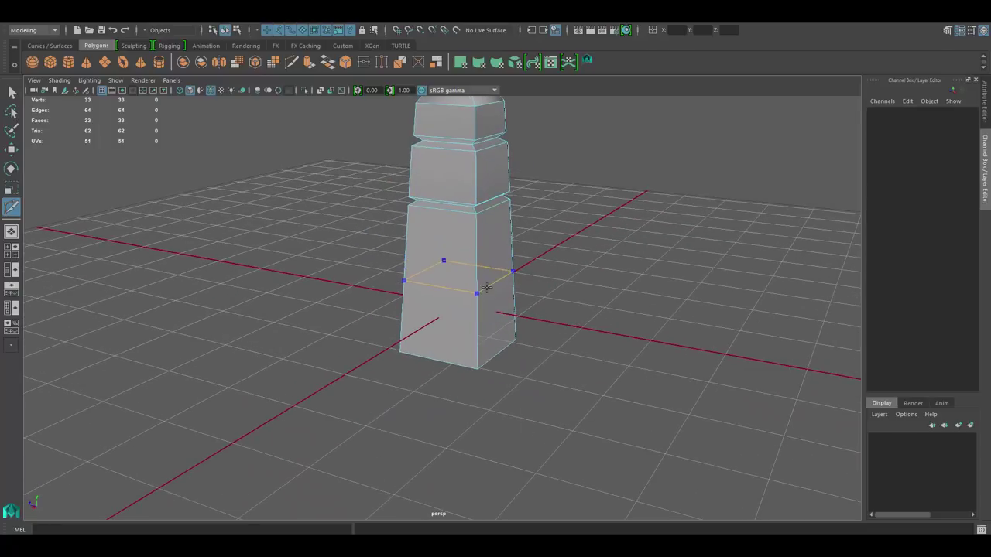
{"action": "left_click", "coordinate": [478, 291], "text": "ctrl"}
{"action": "scroll", "coordinate": [473, 283], "scroll_direction": "up", "scroll_amount": 1}
{"action": "key", "text": "r"}
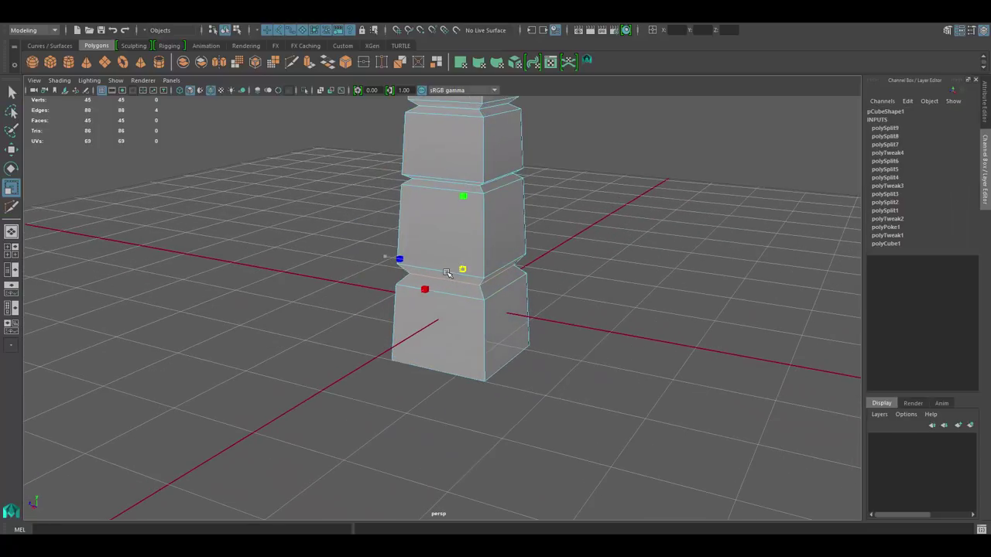
{"action": "scroll", "coordinate": [447, 273], "scroll_direction": "up", "scroll_amount": 1}
{"action": "key", "text": "w"}
{"action": "scroll", "coordinate": [594, 268], "scroll_direction": "down", "scroll_amount": 3}
Step: Cut another edge loop in the upper tier for the raised band
{"action": "right_click_drag", "start_coordinate": [522, 216], "coordinate": [509, 234], "text": "shift"}
{"action": "scroll", "coordinate": [509, 234], "scroll_direction": "up", "scroll_amount": 2}
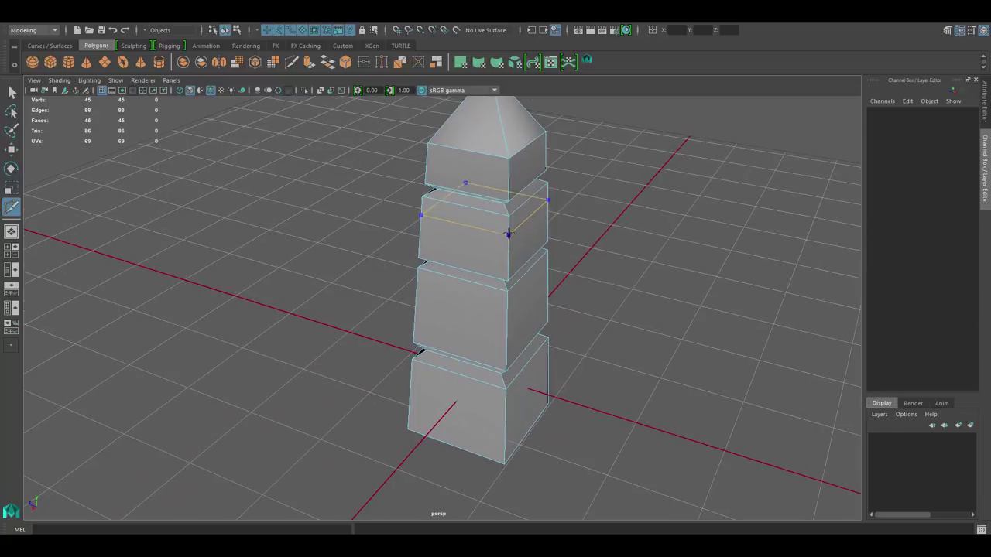
{"action": "left_click", "coordinate": [508, 260], "text": "ctrl"}
{"action": "scroll", "coordinate": [524, 213], "scroll_direction": "up", "scroll_amount": 1}
Step: Commit the cut and extrude the face ring outward into a raised band at Thickness 6
{"action": "key", "text": "q"}
{"action": "left_click", "coordinate": [537, 242]}
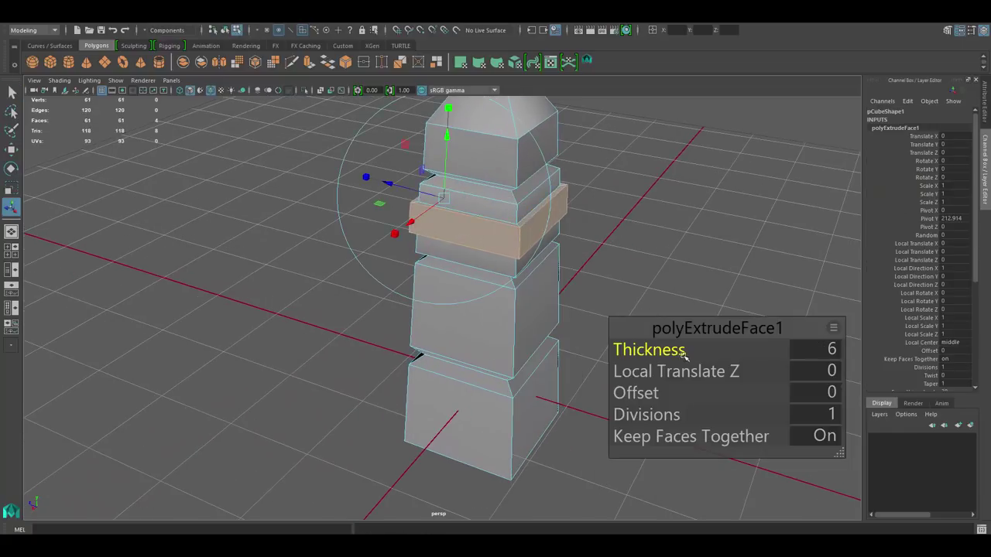
{"action": "key", "text": "F8"}
{"action": "scroll", "coordinate": [654, 352], "scroll_direction": "down", "scroll_amount": 5}
{"action": "left_click_drag", "start_coordinate": [541, 271], "coordinate": [523, 273], "text": "alt"}
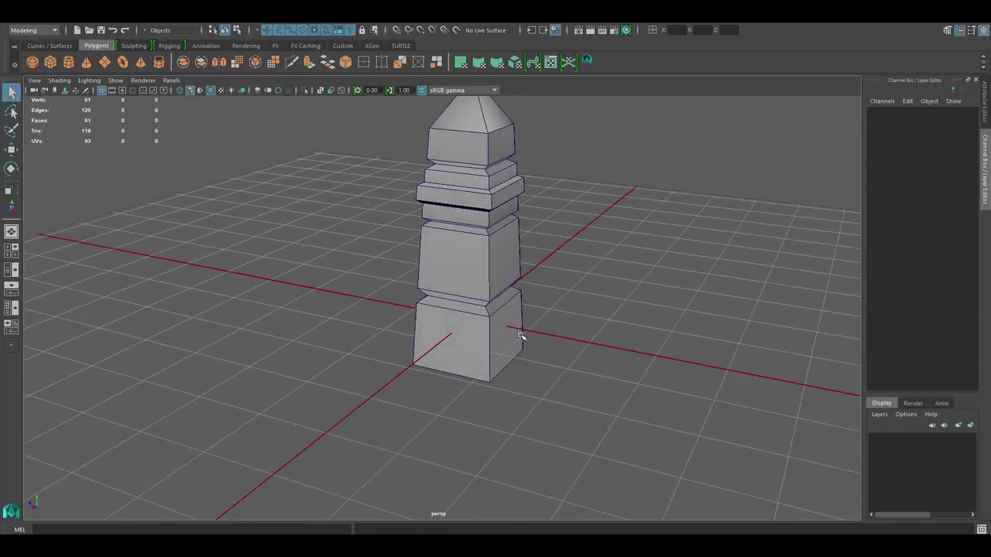
{"action": "scroll", "coordinate": [523, 273], "scroll_direction": "up", "scroll_amount": 5}
Step: Extrude the column's bottom face and scale it outward
{"action": "key", "text": "F11"}
{"action": "left_click", "coordinate": [515, 261]}
{"action": "key", "text": "ctrl+e"}
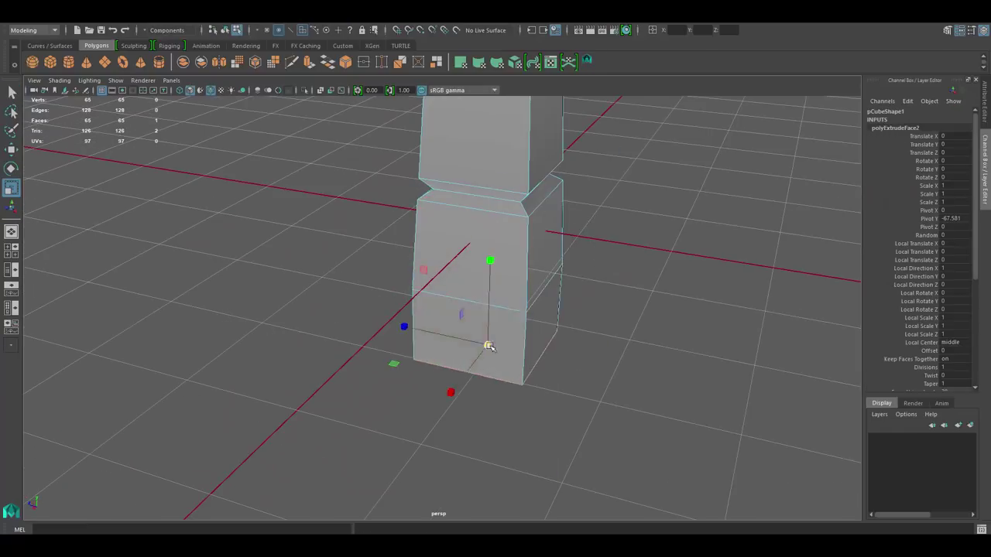
{"action": "scroll", "coordinate": [499, 229], "scroll_direction": "down", "scroll_amount": 5}
{"action": "scroll", "coordinate": [500, 229], "scroll_direction": "up", "scroll_amount": 5}
{"action": "left_click_drag", "start_coordinate": [500, 229], "coordinate": [482, 144], "text": "alt"}
{"action": "key", "text": "r"}
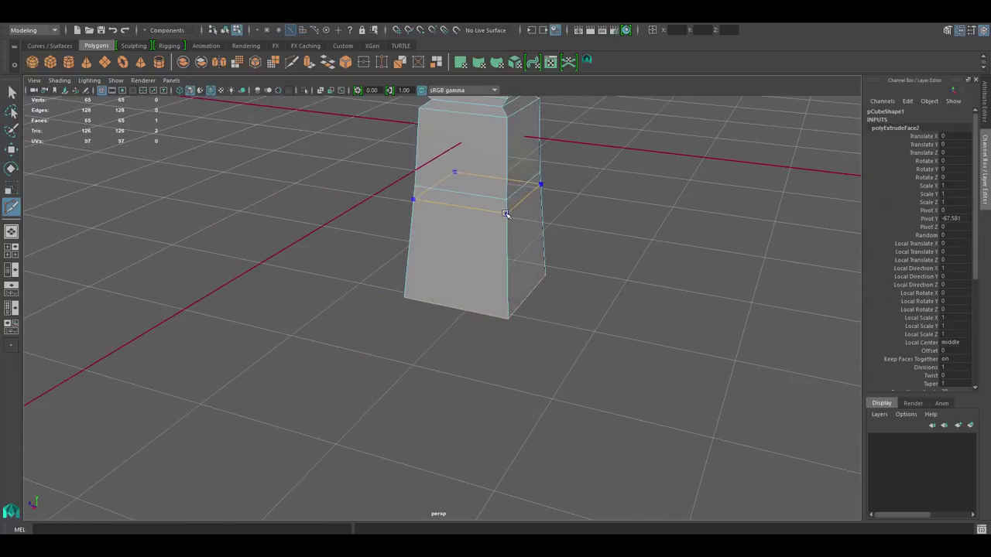
Step: Push the bottom ring of faces out into a wide plinth, then return to Object mode
{"action": "right_click_drag", "start_coordinate": [483, 267], "coordinate": [412, 265], "text": "shift"}
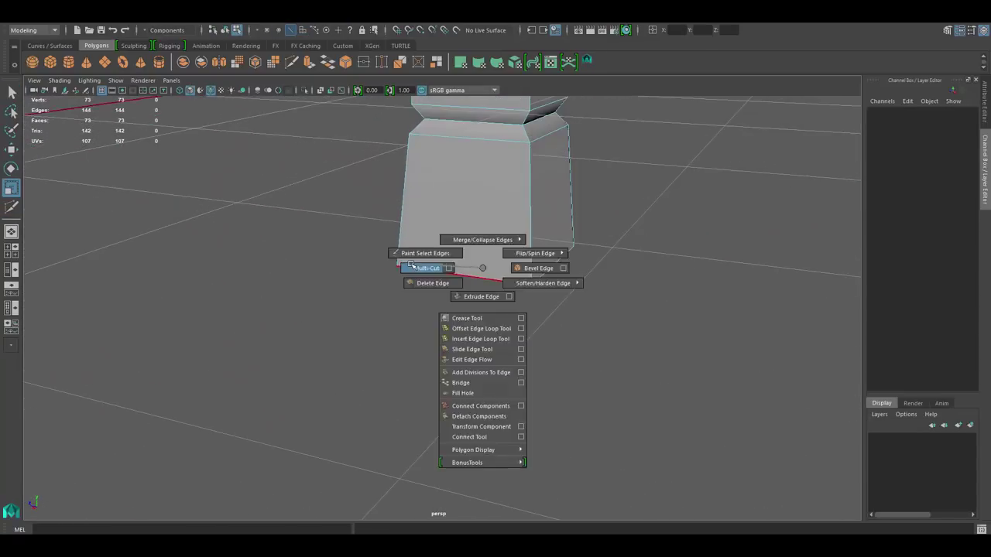
{"action": "left_click", "coordinate": [543, 243]}
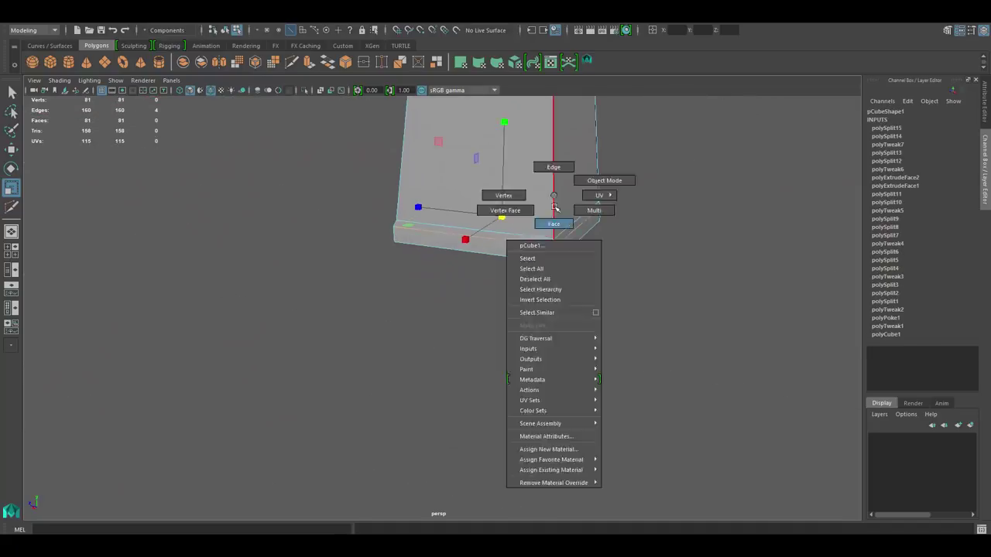
{"action": "right_click_drag", "start_coordinate": [543, 243], "coordinate": [512, 287], "text": "shift"}
{"action": "scroll", "coordinate": [580, 192], "scroll_direction": "down", "scroll_amount": 5}
{"action": "key", "text": "F8"}
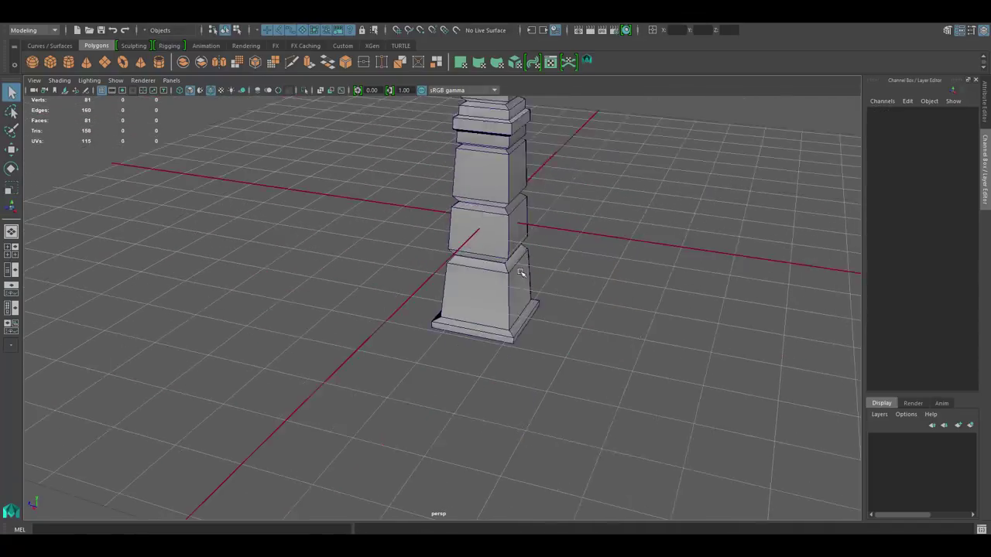
{"action": "scroll", "coordinate": [613, 264], "scroll_direction": "up", "scroll_amount": 4}
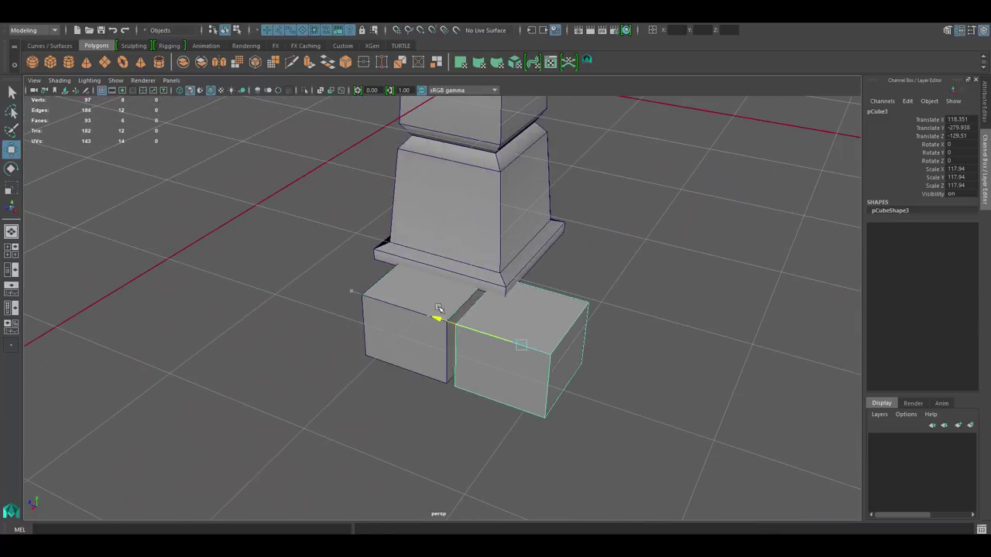
Step: Duplicate cubes and place the first copies at the front-left and side of the base
{"action": "key", "text": "ctrl+d"}
{"action": "mouse_move", "coordinate": [473, 394]}
{"action": "left_mouse_down", "text": "alt"}
{"action": "mouse_move", "coordinate": [440, 369]}
{"action": "mouse_move", "coordinate": [511, 364]}
{"action": "mouse_move", "coordinate": [441, 422]}
{"action": "left_mouse_up", "text": "alt"}
{"action": "key", "text": "ctrl+d"}
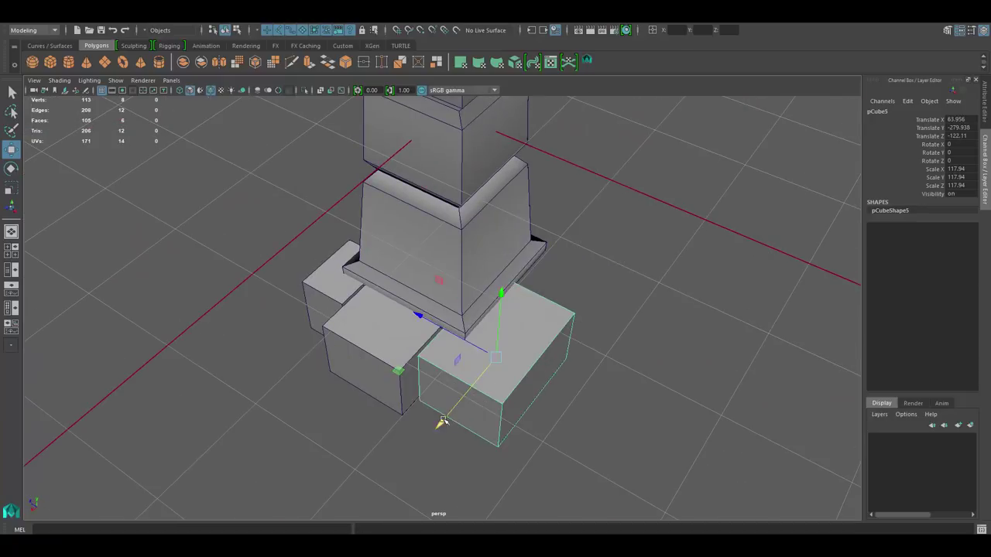
{"action": "key", "text": "ctrl+d"}
{"action": "mouse_move", "coordinate": [520, 287]}
{"action": "left_mouse_down", "text": "alt"}
{"action": "mouse_move", "coordinate": [560, 281]}
{"action": "mouse_move", "coordinate": [508, 302]}
{"action": "mouse_move", "coordinate": [526, 280]}
{"action": "left_mouse_up", "text": "alt"}
{"action": "left_click_drag", "start_coordinate": [526, 281], "coordinate": [538, 340], "text": "alt"}
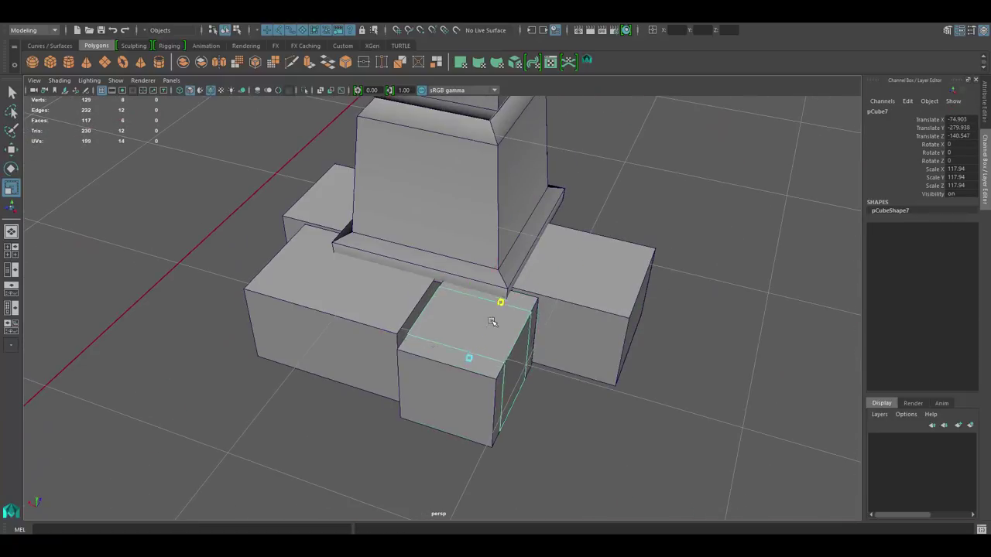
{"action": "mouse_move", "coordinate": [677, 274]}
{"action": "left_mouse_down", "text": "alt"}
{"action": "mouse_move", "coordinate": [541, 281]}
{"action": "mouse_move", "coordinate": [604, 320]}
{"action": "left_mouse_up", "text": "alt"}
Step: Add more cube copies around the far side and front-left of the base
{"action": "key", "text": "ctrl+z"}
{"action": "mouse_move", "coordinate": [481, 318]}
{"action": "left_mouse_down", "text": "alt"}
{"action": "mouse_move", "coordinate": [503, 240]}
{"action": "mouse_move", "coordinate": [410, 341]}
{"action": "mouse_move", "coordinate": [461, 311]}
{"action": "left_mouse_up", "text": "alt"}
{"action": "key", "text": "ctrl+d"}
{"action": "left_click", "coordinate": [418, 286]}
{"action": "mouse_move", "coordinate": [483, 277]}
{"action": "left_mouse_down", "text": "alt"}
{"action": "mouse_move", "coordinate": [418, 286]}
{"action": "mouse_move", "coordinate": [361, 409]}
{"action": "mouse_move", "coordinate": [407, 326]}
{"action": "mouse_move", "coordinate": [350, 335]}
{"action": "left_mouse_up", "text": "alt"}
{"action": "key", "text": "ctrl+d"}
{"action": "left_click_drag", "start_coordinate": [349, 335], "coordinate": [320, 214], "text": "alt"}
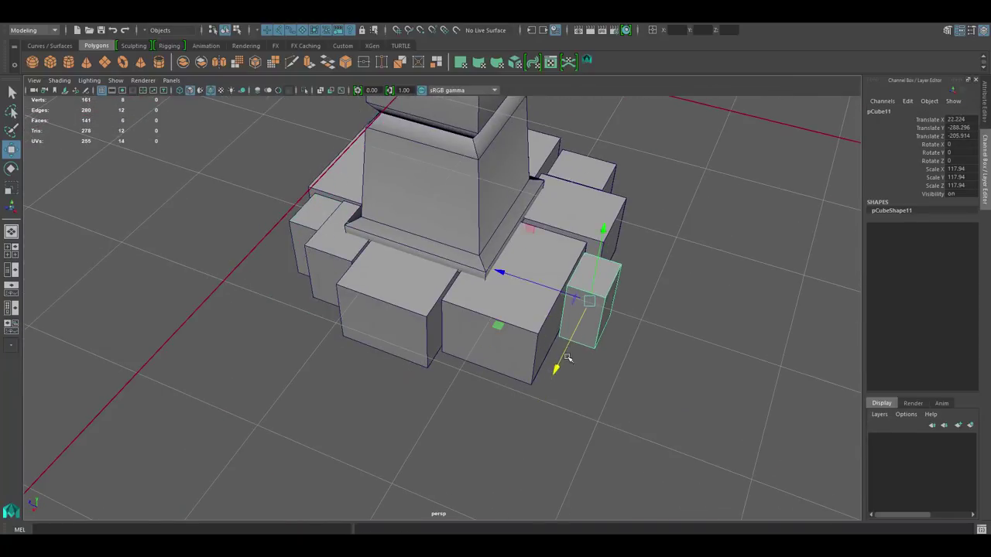
Step: Duplicate and place the final cubes at the front and front-left corner of the pedestal
{"action": "key", "text": "ctrl+d"}
{"action": "scroll", "coordinate": [545, 338], "scroll_direction": "down", "scroll_amount": 5}
{"action": "scroll", "coordinate": [534, 349], "scroll_direction": "up", "scroll_amount": 3}
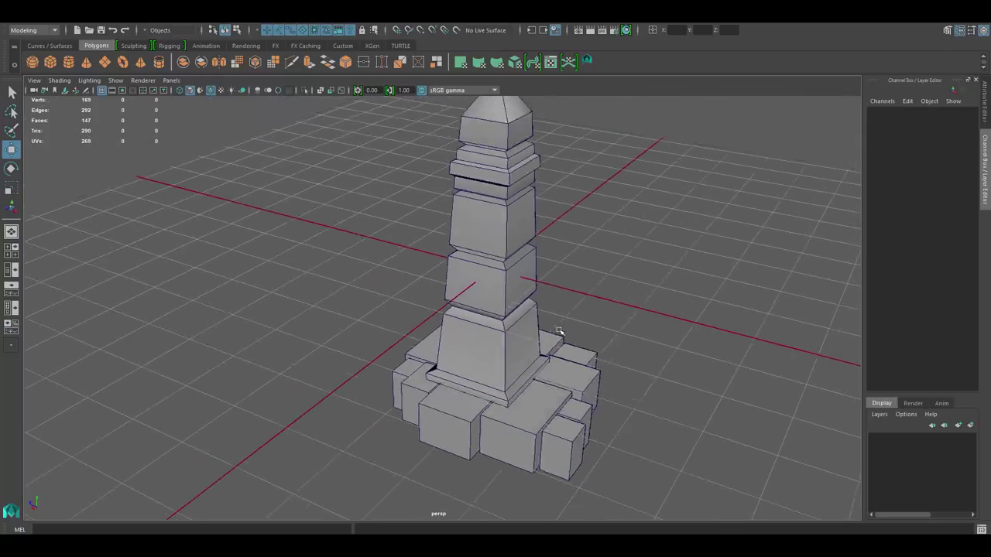
{"action": "scroll", "coordinate": [534, 348], "scroll_direction": "up", "scroll_amount": 3}
{"action": "left_click_drag", "start_coordinate": [542, 345], "coordinate": [524, 360]}
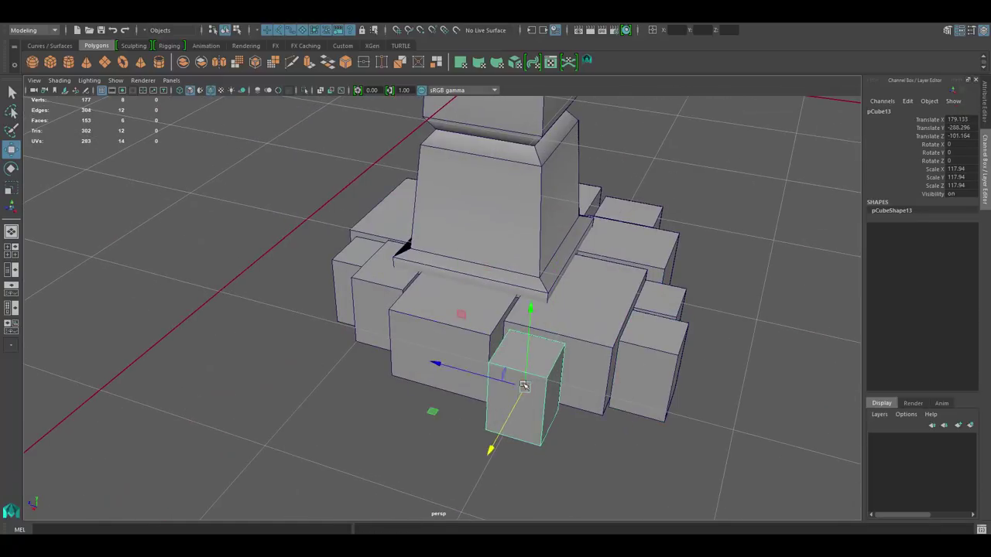
{"action": "scroll", "coordinate": [416, 373], "scroll_direction": "down", "scroll_amount": 5}
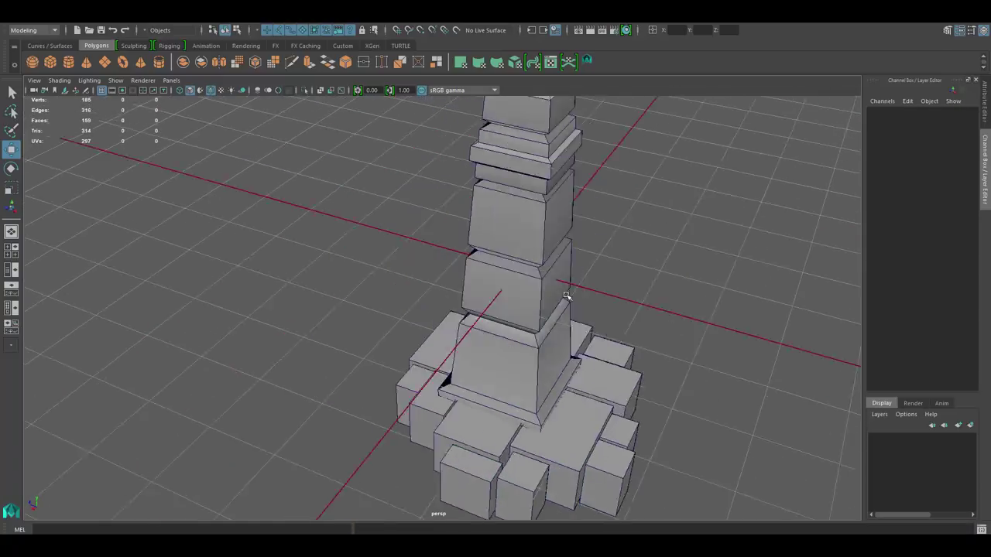
{"action": "left_click_drag", "start_coordinate": [464, 348], "coordinate": [670, 391], "text": "alt"}
{"action": "left_click", "coordinate": [670, 391]}
{"action": "key", "text": "ctrl+d"}
{"action": "left_click_drag", "start_coordinate": [412, 377], "coordinate": [679, 243], "text": "alt"}
{"action": "scroll", "coordinate": [679, 243], "scroll_direction": "down", "scroll_amount": 5}
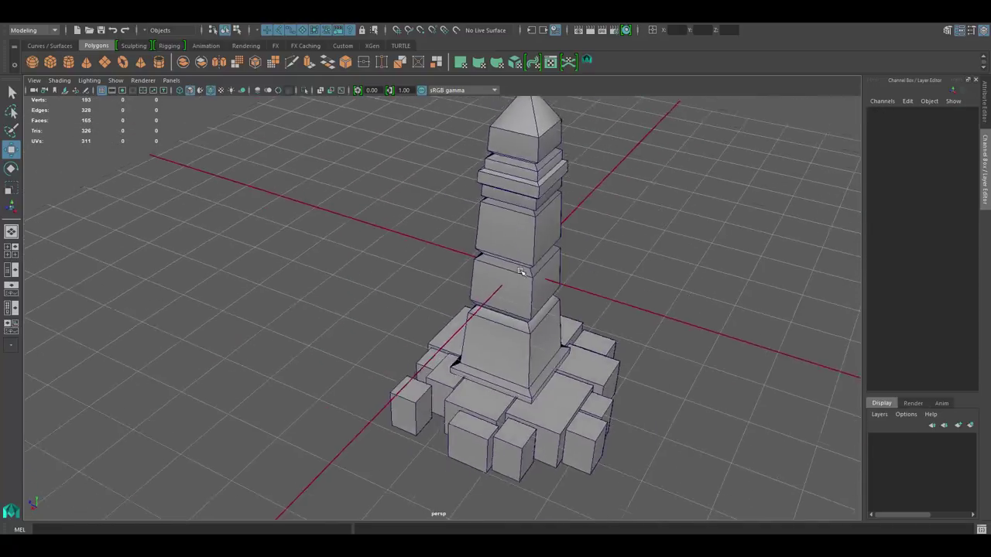
{"action": "scroll", "coordinate": [520, 474], "scroll_direction": "up", "scroll_amount": 5}
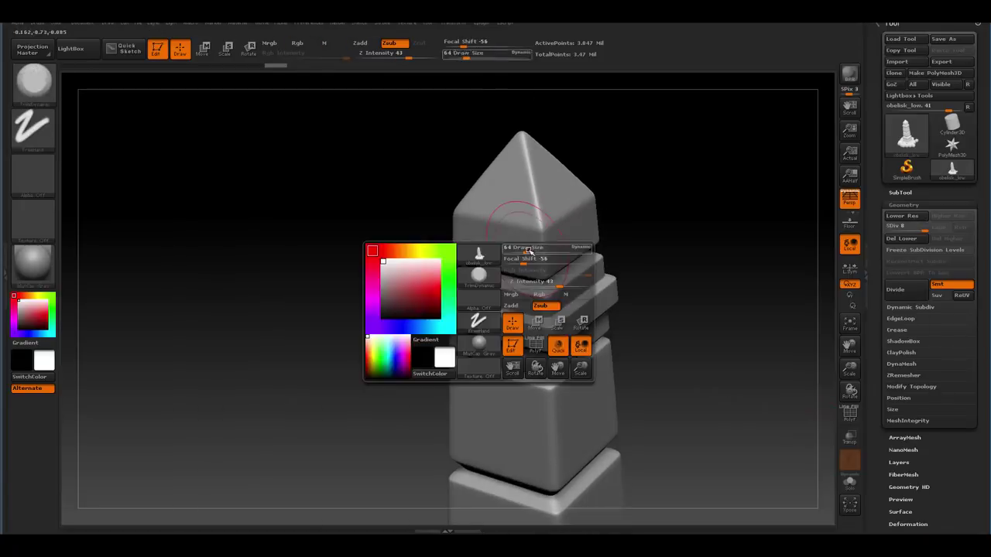
Step: Orbit around the subdivided obelisk to inspect its smoothed tiers and base blocks
{"action": "mouse_move", "coordinate": [544, 273]}
{"action": "right_mouse_down"}
{"action": "mouse_move", "coordinate": [575, 263]}
{"action": "mouse_move", "coordinate": [522, 214]}
{"action": "mouse_move", "coordinate": [548, 256]}
{"action": "mouse_move", "coordinate": [495, 223]}
{"action": "mouse_move", "coordinate": [506, 311]}
{"action": "mouse_move", "coordinate": [519, 265]}
{"action": "mouse_move", "coordinate": [487, 286]}
{"action": "mouse_move", "coordinate": [502, 281]}
{"action": "mouse_move", "coordinate": [511, 309]}
{"action": "right_mouse_up"}
{"action": "mouse_move", "coordinate": [458, 257]}
{"action": "right_mouse_down"}
{"action": "mouse_move", "coordinate": [354, 203]}
{"action": "mouse_move", "coordinate": [389, 160]}
{"action": "mouse_move", "coordinate": [485, 239]}
{"action": "mouse_move", "coordinate": [490, 219]}
{"action": "mouse_move", "coordinate": [507, 266]}
{"action": "mouse_move", "coordinate": [531, 212]}
{"action": "mouse_move", "coordinate": [496, 188]}
{"action": "mouse_move", "coordinate": [479, 243]}
{"action": "mouse_move", "coordinate": [493, 268]}
{"action": "mouse_move", "coordinate": [504, 266]}
{"action": "mouse_move", "coordinate": [457, 204]}
{"action": "mouse_move", "coordinate": [460, 256]}
{"action": "mouse_move", "coordinate": [482, 235]}
{"action": "mouse_move", "coordinate": [389, 237]}
{"action": "mouse_move", "coordinate": [507, 231]}
{"action": "right_mouse_up"}
{"action": "mouse_move", "coordinate": [568, 211]}
{"action": "right_mouse_down"}
{"action": "mouse_move", "coordinate": [537, 258]}
{"action": "mouse_move", "coordinate": [542, 232]}
{"action": "mouse_move", "coordinate": [470, 280]}
{"action": "mouse_move", "coordinate": [481, 260]}
{"action": "right_mouse_up"}
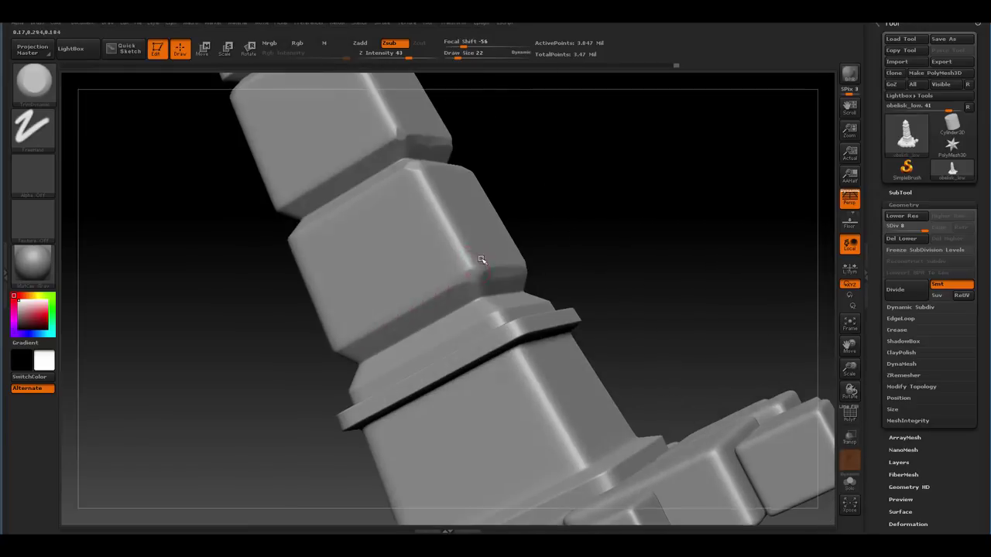
{"action": "mouse_move", "coordinate": [421, 285]}
{"action": "right_mouse_down"}
{"action": "mouse_move", "coordinate": [342, 221]}
{"action": "mouse_move", "coordinate": [368, 240]}
{"action": "right_mouse_up"}
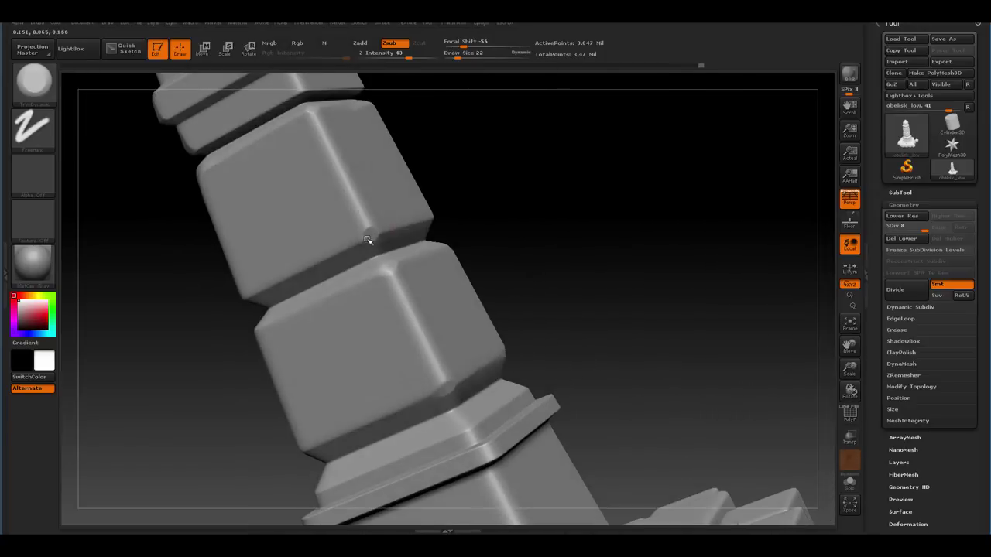
{"action": "mouse_move", "coordinate": [323, 140]}
{"action": "right_mouse_down"}
{"action": "mouse_move", "coordinate": [319, 340]}
{"action": "mouse_move", "coordinate": [365, 333]}
{"action": "mouse_move", "coordinate": [482, 235]}
{"action": "mouse_move", "coordinate": [500, 201]}
{"action": "mouse_move", "coordinate": [493, 227]}
{"action": "mouse_move", "coordinate": [527, 205]}
{"action": "mouse_move", "coordinate": [434, 306]}
{"action": "mouse_move", "coordinate": [497, 272]}
{"action": "mouse_move", "coordinate": [557, 194]}
{"action": "mouse_move", "coordinate": [557, 221]}
{"action": "mouse_move", "coordinate": [482, 313]}
{"action": "mouse_move", "coordinate": [465, 248]}
{"action": "mouse_move", "coordinate": [434, 224]}
{"action": "mouse_move", "coordinate": [464, 255]}
{"action": "mouse_move", "coordinate": [348, 293]}
{"action": "mouse_move", "coordinate": [327, 312]}
{"action": "mouse_move", "coordinate": [332, 228]}
{"action": "mouse_move", "coordinate": [371, 198]}
{"action": "mouse_move", "coordinate": [468, 263]}
{"action": "mouse_move", "coordinate": [519, 237]}
{"action": "mouse_move", "coordinate": [483, 325]}
{"action": "mouse_move", "coordinate": [442, 332]}
{"action": "right_mouse_up"}
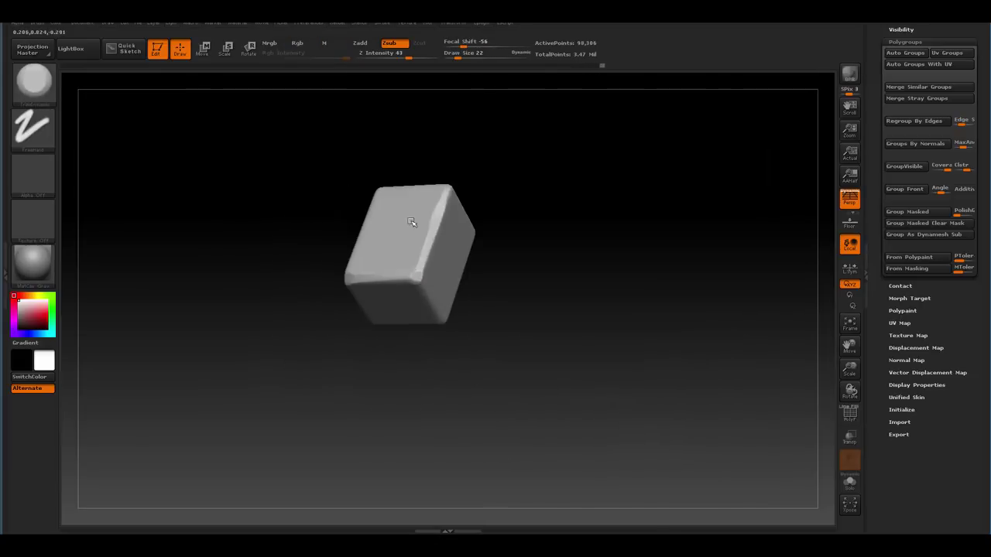
{"action": "left_click_drag", "start_coordinate": [410, 222], "coordinate": [399, 175]}
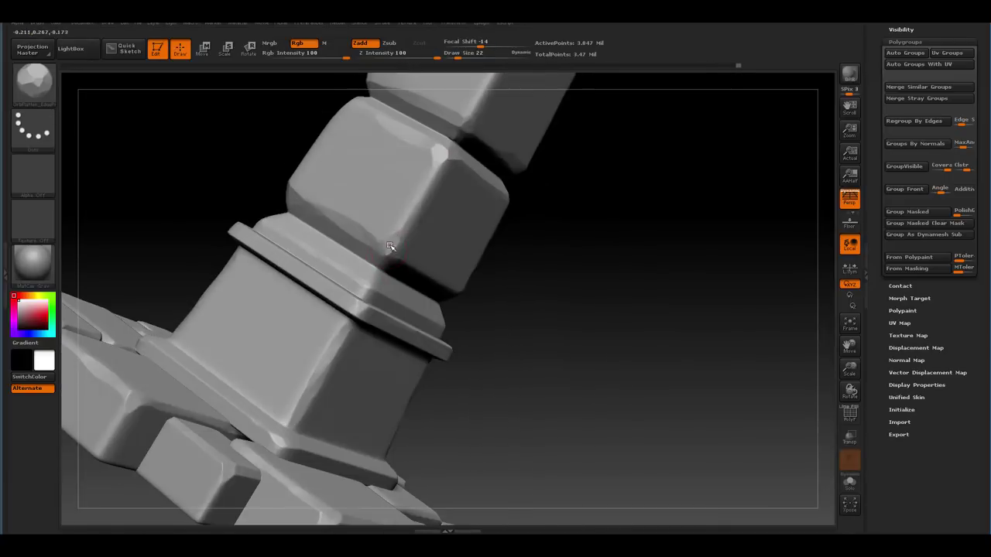
{"action": "mouse_move", "coordinate": [441, 143]}
{"action": "right_mouse_down"}
{"action": "mouse_move", "coordinate": [537, 199]}
{"action": "mouse_move", "coordinate": [502, 214]}
{"action": "right_mouse_up"}
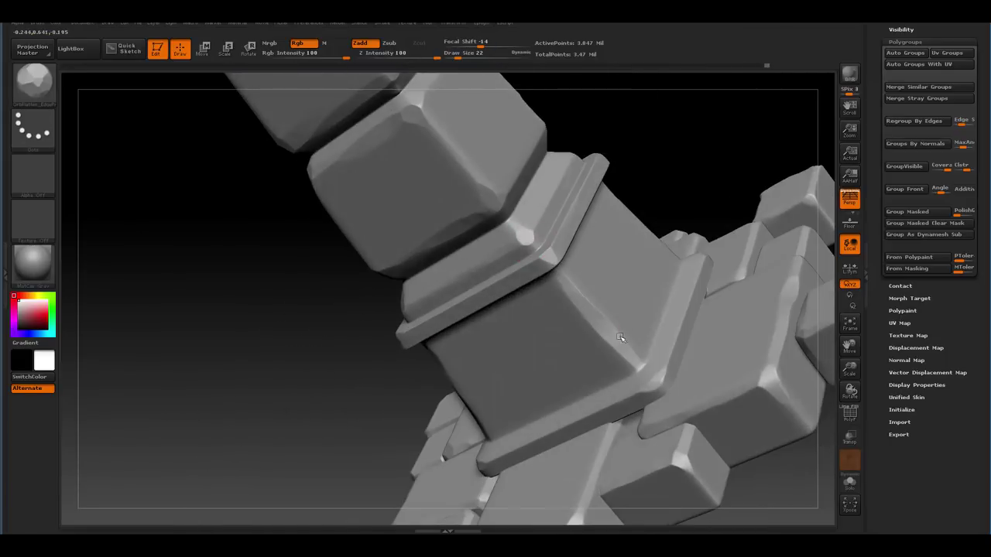
{"action": "mouse_move", "coordinate": [569, 283]}
{"action": "right_mouse_down"}
{"action": "mouse_move", "coordinate": [482, 256]}
{"action": "mouse_move", "coordinate": [523, 243]}
{"action": "mouse_move", "coordinate": [446, 232]}
{"action": "mouse_move", "coordinate": [520, 240]}
{"action": "right_mouse_up"}
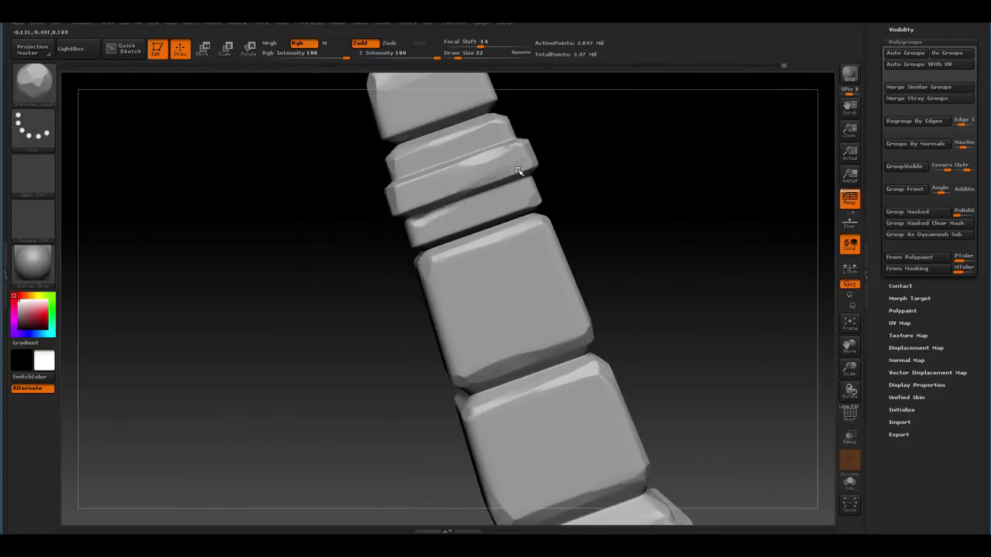
{"action": "mouse_move", "coordinate": [517, 171]}
{"action": "right_mouse_down"}
{"action": "mouse_move", "coordinate": [495, 188]}
{"action": "mouse_move", "coordinate": [582, 189]}
{"action": "mouse_move", "coordinate": [531, 160]}
{"action": "mouse_move", "coordinate": [500, 328]}
{"action": "mouse_move", "coordinate": [524, 328]}
{"action": "mouse_move", "coordinate": [482, 330]}
{"action": "right_mouse_up"}
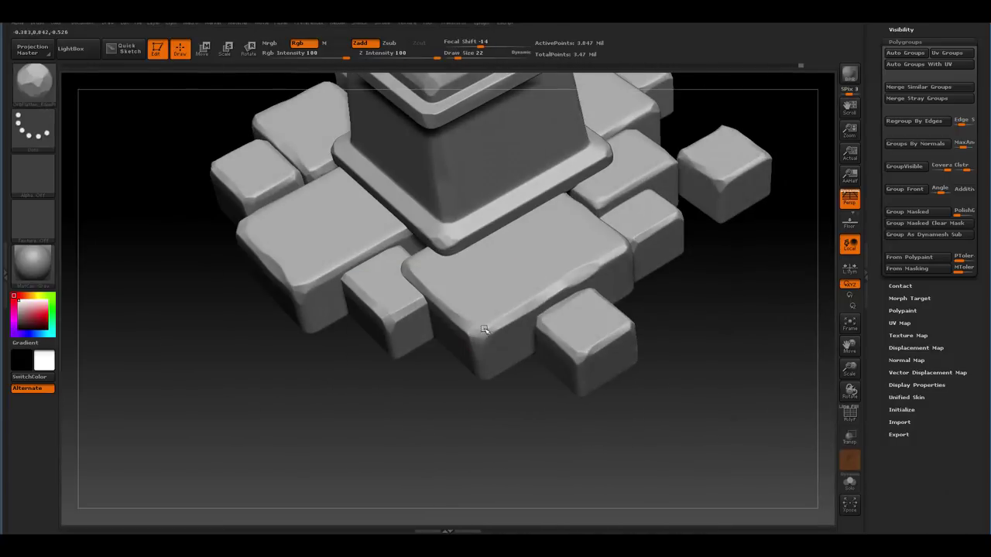
{"action": "right_click_drag", "start_coordinate": [540, 251], "coordinate": [559, 321]}
{"action": "right_click_drag", "start_coordinate": [359, 285], "coordinate": [393, 257]}
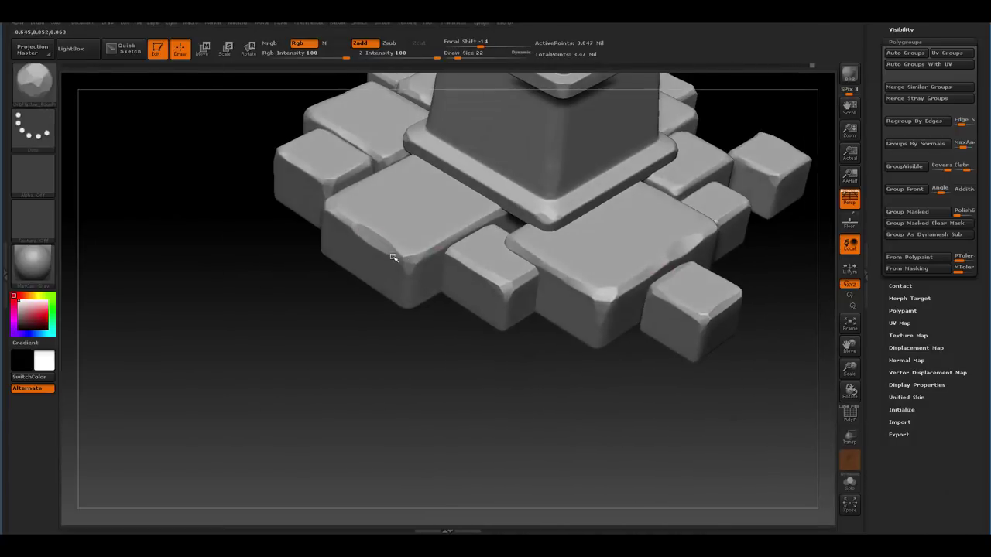
{"action": "mouse_move", "coordinate": [335, 214]}
{"action": "right_mouse_down"}
{"action": "mouse_move", "coordinate": [480, 255]}
{"action": "mouse_move", "coordinate": [559, 265]}
{"action": "mouse_move", "coordinate": [519, 262]}
{"action": "mouse_move", "coordinate": [559, 223]}
{"action": "mouse_move", "coordinate": [571, 194]}
{"action": "mouse_move", "coordinate": [517, 239]}
{"action": "mouse_move", "coordinate": [495, 224]}
{"action": "mouse_move", "coordinate": [513, 194]}
{"action": "mouse_move", "coordinate": [454, 186]}
{"action": "mouse_move", "coordinate": [433, 224]}
{"action": "mouse_move", "coordinate": [354, 228]}
{"action": "mouse_move", "coordinate": [459, 233]}
{"action": "mouse_move", "coordinate": [483, 183]}
{"action": "mouse_move", "coordinate": [568, 159]}
{"action": "mouse_move", "coordinate": [548, 125]}
{"action": "mouse_move", "coordinate": [541, 193]}
{"action": "mouse_move", "coordinate": [566, 159]}
{"action": "mouse_move", "coordinate": [576, 186]}
{"action": "mouse_move", "coordinate": [541, 325]}
{"action": "mouse_move", "coordinate": [394, 302]}
{"action": "right_mouse_up"}
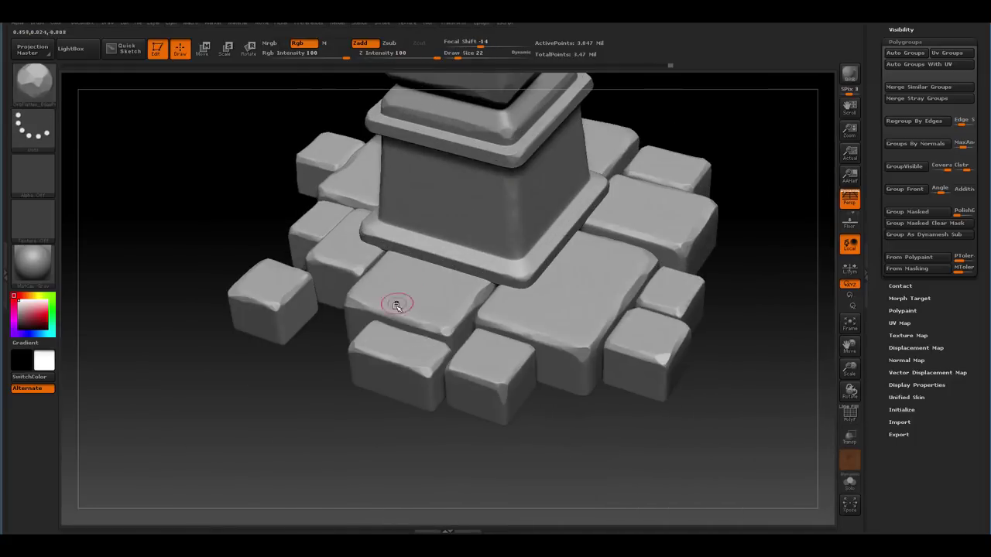
{"action": "key", "text": "b"}
Step: Carve cracks into the base blocks with the Orb_Cracks brush at Draw Size 14
{"action": "left_click", "coordinate": [628, 176]}
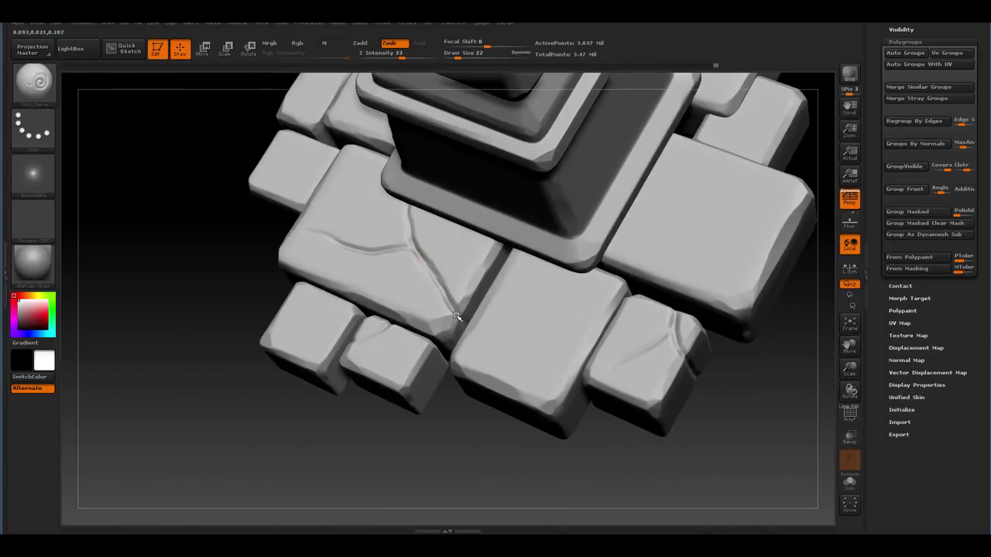
{"action": "key", "text": "space"}
{"action": "left_click_drag", "start_coordinate": [618, 300], "coordinate": [413, 283]}
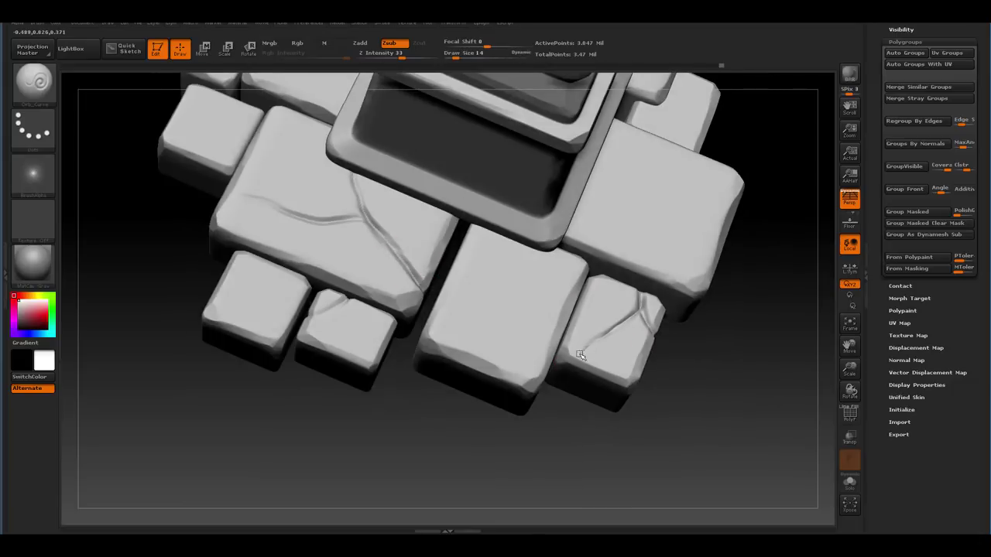
{"action": "mouse_move", "coordinate": [581, 354]}
{"action": "left_mouse_down"}
{"action": "mouse_move", "coordinate": [570, 354]}
{"action": "mouse_move", "coordinate": [595, 350]}
{"action": "left_mouse_up"}
{"action": "right_click_drag", "start_coordinate": [534, 248], "coordinate": [597, 308], "text": "ctrl"}
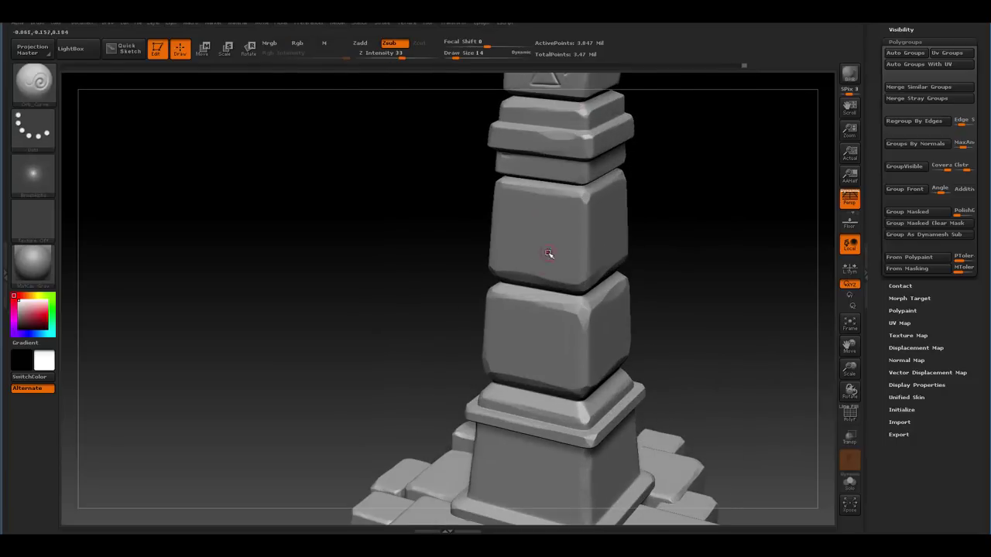
{"action": "right_click_drag", "start_coordinate": [559, 200], "coordinate": [527, 241]}
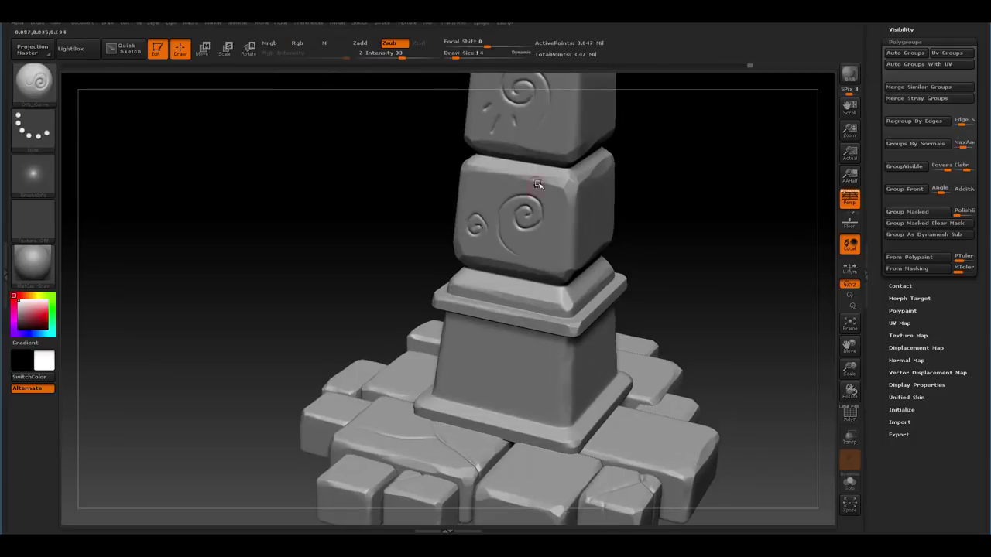
{"action": "right_click_drag", "start_coordinate": [538, 184], "coordinate": [548, 264]}
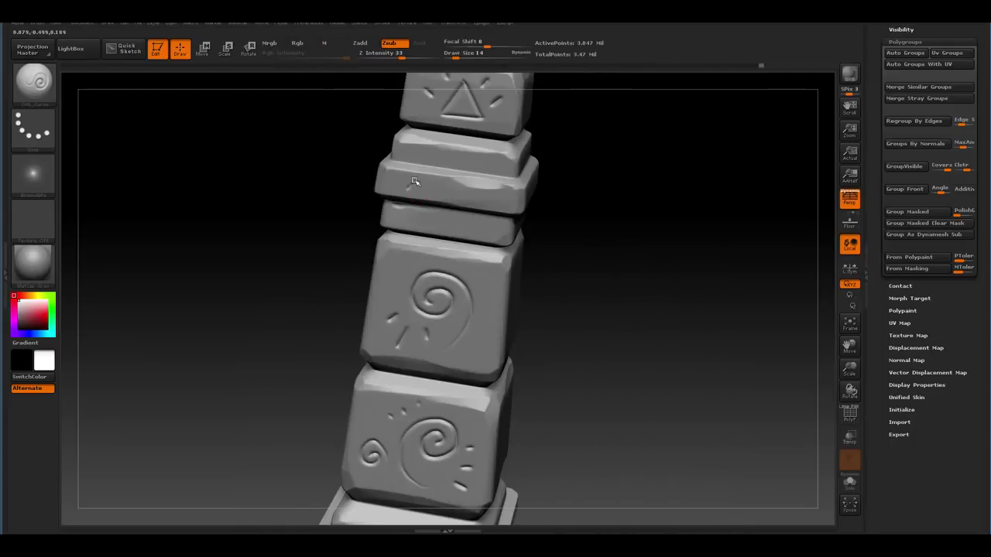
{"action": "mouse_move", "coordinate": [483, 193]}
{"action": "right_mouse_down"}
{"action": "mouse_move", "coordinate": [495, 224]}
{"action": "mouse_move", "coordinate": [445, 233]}
{"action": "mouse_move", "coordinate": [462, 254]}
{"action": "right_mouse_up"}
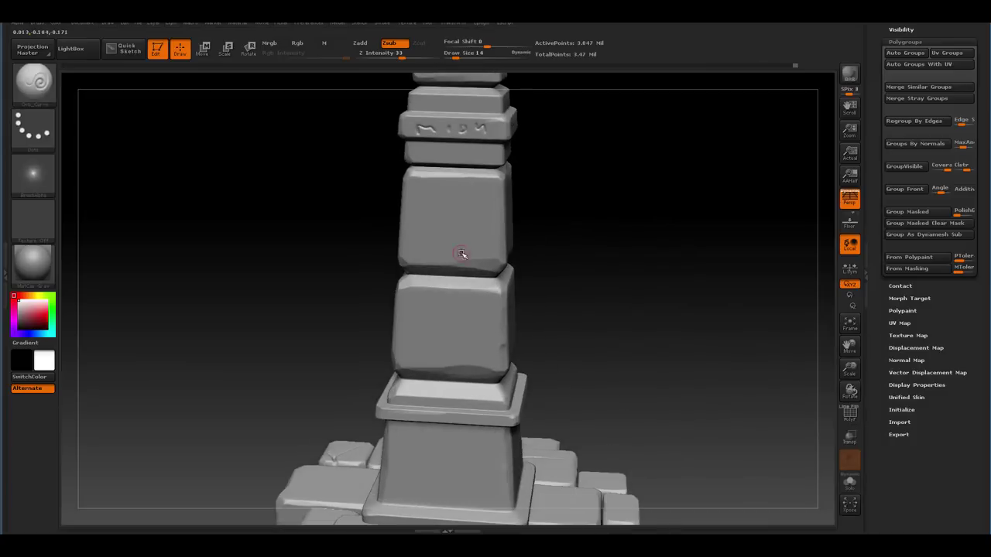
{"action": "right_click_drag", "start_coordinate": [414, 203], "coordinate": [446, 273]}
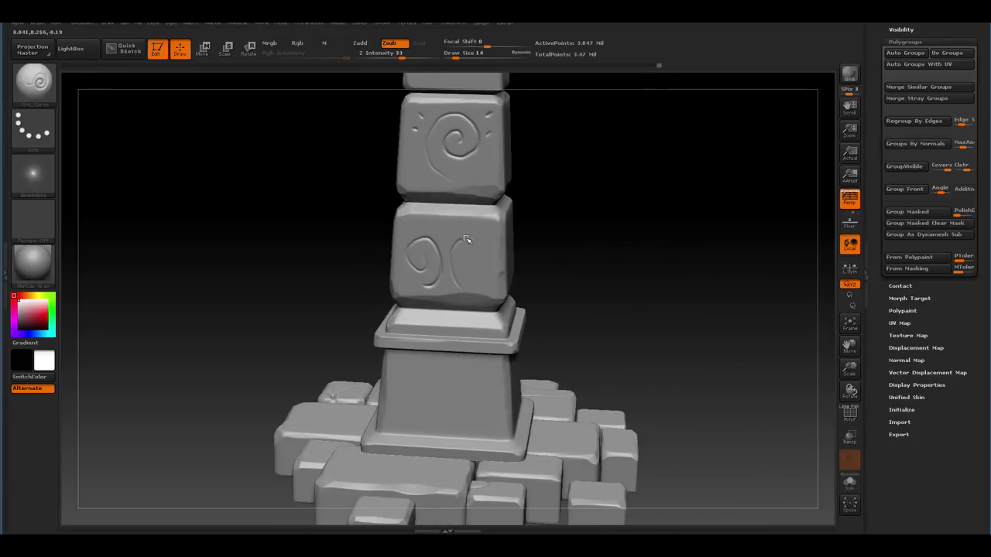
{"action": "mouse_move", "coordinate": [468, 202]}
{"action": "right_mouse_down", "text": "ctrl"}
{"action": "mouse_move", "coordinate": [497, 232]}
{"action": "mouse_move", "coordinate": [552, 231]}
{"action": "mouse_move", "coordinate": [509, 213]}
{"action": "mouse_move", "coordinate": [523, 194]}
{"action": "mouse_move", "coordinate": [535, 305]}
{"action": "mouse_move", "coordinate": [499, 186]}
{"action": "mouse_move", "coordinate": [516, 209]}
{"action": "mouse_move", "coordinate": [542, 221]}
{"action": "mouse_move", "coordinate": [534, 232]}
{"action": "mouse_move", "coordinate": [493, 180]}
{"action": "mouse_move", "coordinate": [504, 209]}
{"action": "mouse_move", "coordinate": [515, 188]}
{"action": "mouse_move", "coordinate": [516, 227]}
{"action": "mouse_move", "coordinate": [501, 287]}
{"action": "mouse_move", "coordinate": [465, 273]}
{"action": "mouse_move", "coordinate": [470, 309]}
{"action": "mouse_move", "coordinate": [504, 203]}
{"action": "mouse_move", "coordinate": [486, 219]}
{"action": "mouse_move", "coordinate": [486, 250]}
{"action": "mouse_move", "coordinate": [471, 250]}
{"action": "mouse_move", "coordinate": [487, 254]}
{"action": "mouse_move", "coordinate": [469, 230]}
{"action": "mouse_move", "coordinate": [464, 248]}
{"action": "mouse_move", "coordinate": [524, 198]}
{"action": "mouse_move", "coordinate": [506, 283]}
{"action": "mouse_move", "coordinate": [526, 294]}
{"action": "mouse_move", "coordinate": [486, 236]}
{"action": "mouse_move", "coordinate": [470, 250]}
{"action": "mouse_move", "coordinate": [468, 339]}
{"action": "right_mouse_up", "text": "ctrl"}
Step: Set the Base fill layer's Base Color to a desaturated, darker blue-grey
{"action": "mouse_move", "coordinate": [396, 274]}
{"action": "right_mouse_down"}
{"action": "mouse_move", "coordinate": [508, 276]}
{"action": "mouse_move", "coordinate": [490, 301]}
{"action": "mouse_move", "coordinate": [570, 261]}
{"action": "mouse_move", "coordinate": [500, 212]}
{"action": "mouse_move", "coordinate": [524, 243]}
{"action": "right_mouse_up"}
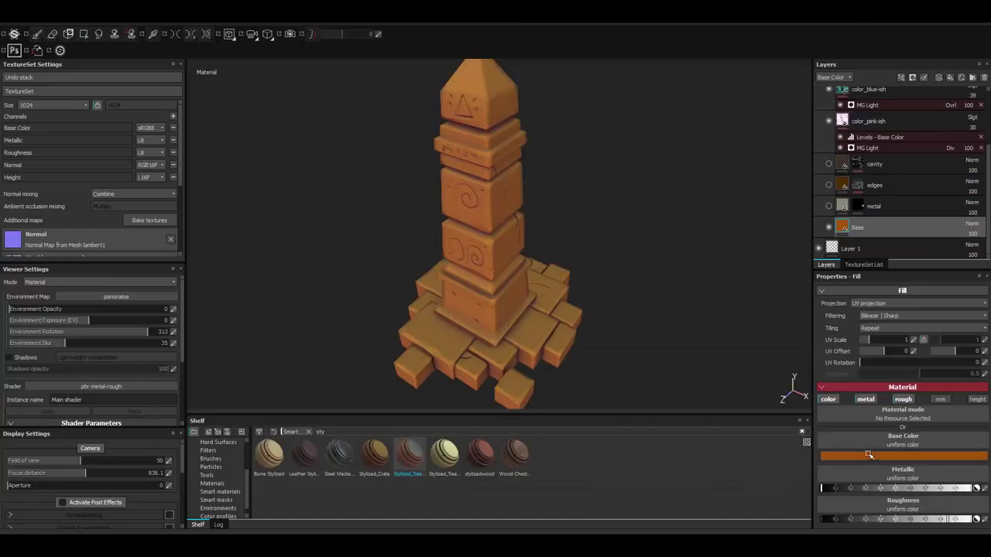
{"action": "left_click_drag", "start_coordinate": [882, 459], "coordinate": [824, 461]}
{"action": "left_click_drag", "start_coordinate": [586, 215], "coordinate": [557, 216], "text": "alt"}
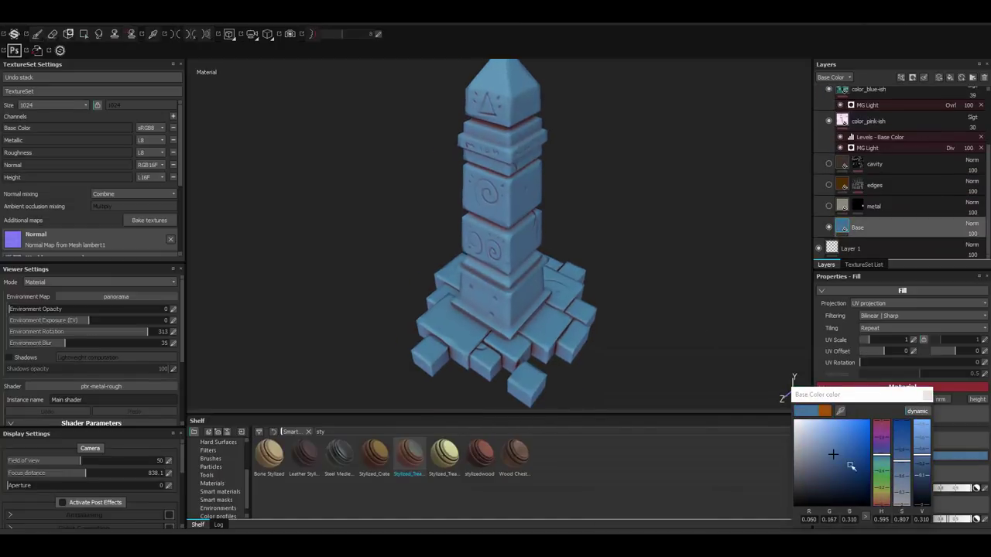
{"action": "mouse_move", "coordinate": [883, 464]}
{"action": "left_mouse_down"}
{"action": "mouse_move", "coordinate": [882, 480]}
{"action": "mouse_move", "coordinate": [882, 457]}
{"action": "left_mouse_up"}
{"action": "key", "text": "c"}
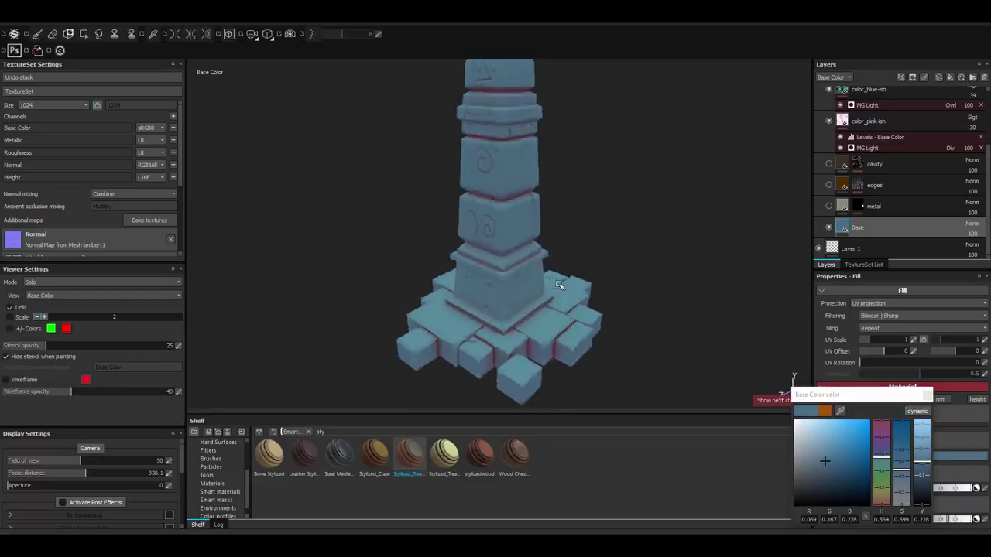
{"action": "left_click", "coordinate": [827, 458]}
{"action": "key", "text": "m"}
{"action": "left_click", "coordinate": [829, 461]}
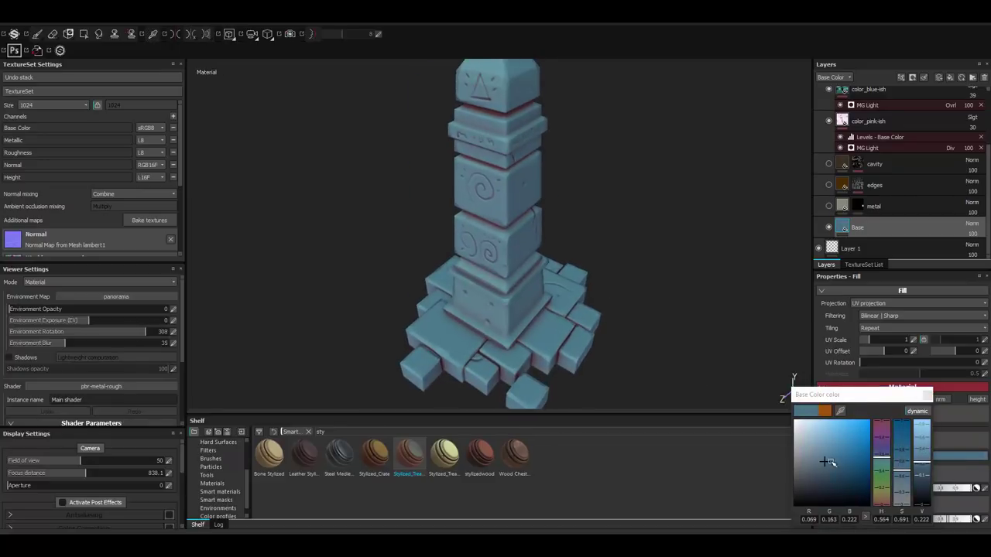
{"action": "left_click_drag", "start_coordinate": [882, 459], "coordinate": [885, 456]}
Step: Polygon-fill the ledge band faces on the metal layer
{"action": "key", "text": "f"}
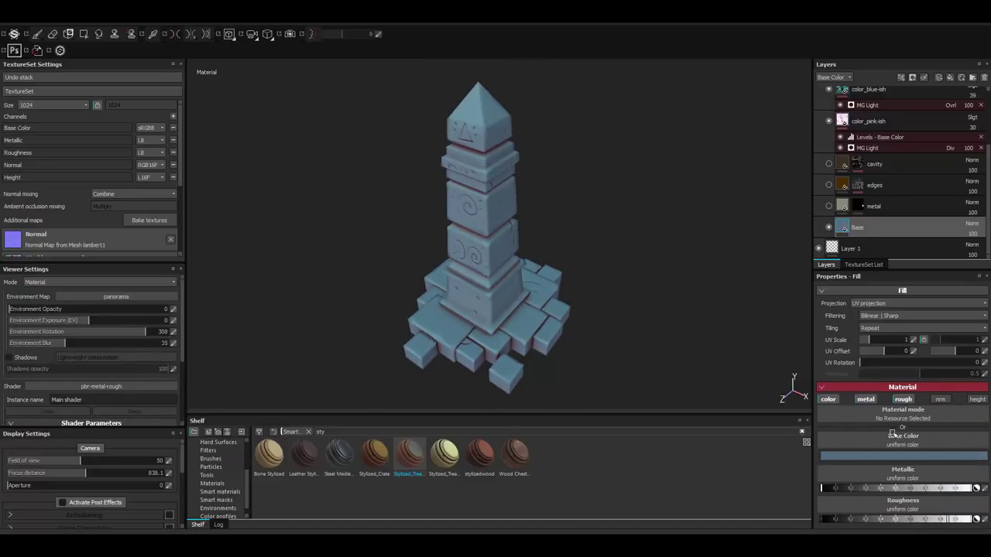
{"action": "left_click", "coordinate": [873, 206]}
{"action": "key", "text": "4"}
{"action": "scroll", "coordinate": [529, 194], "scroll_direction": "up", "scroll_amount": 3}
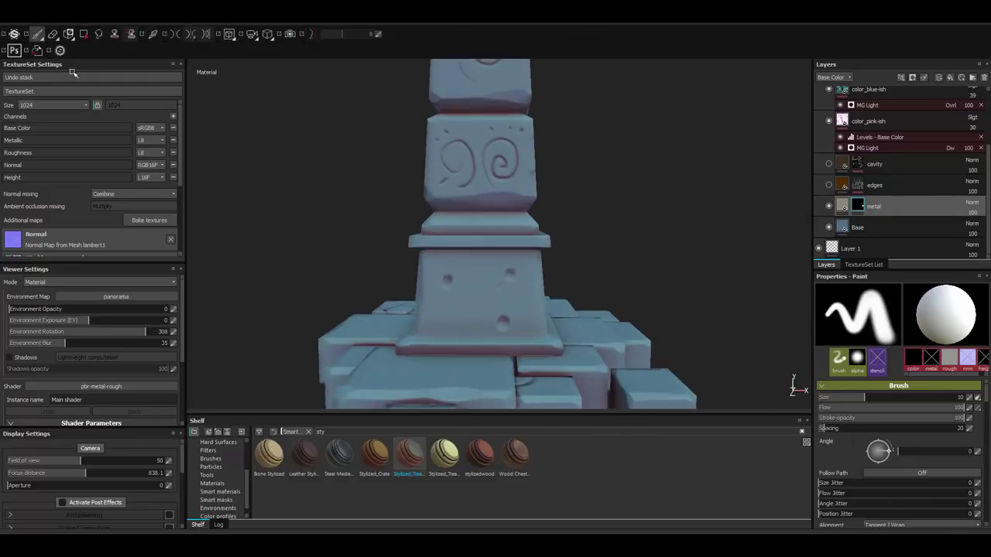
{"action": "left_click", "coordinate": [559, 228]}
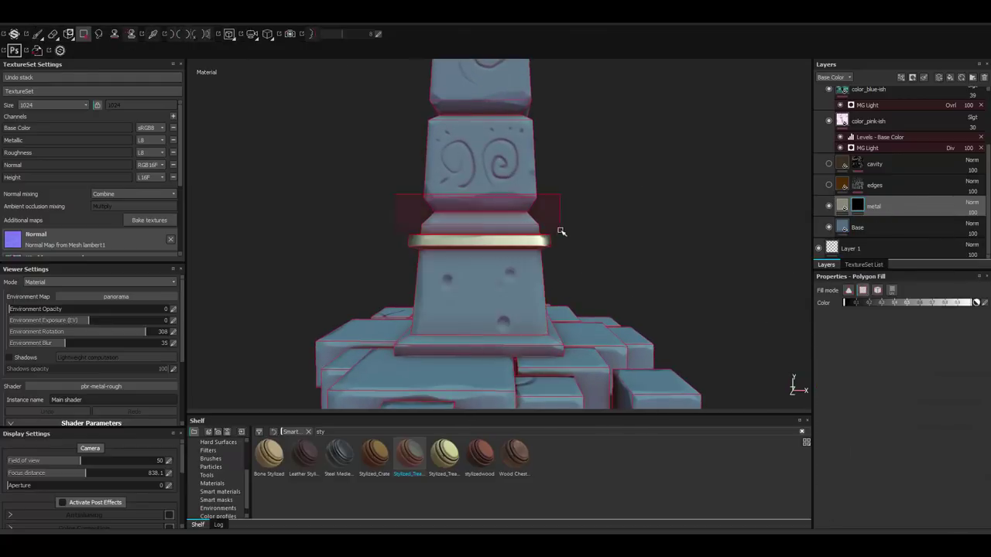
{"action": "mouse_move", "coordinate": [559, 228]}
{"action": "left_mouse_down", "text": "alt"}
{"action": "mouse_move", "coordinate": [675, 199]}
{"action": "mouse_move", "coordinate": [581, 251]}
{"action": "left_mouse_up", "text": "alt"}
{"action": "key", "text": "c"}
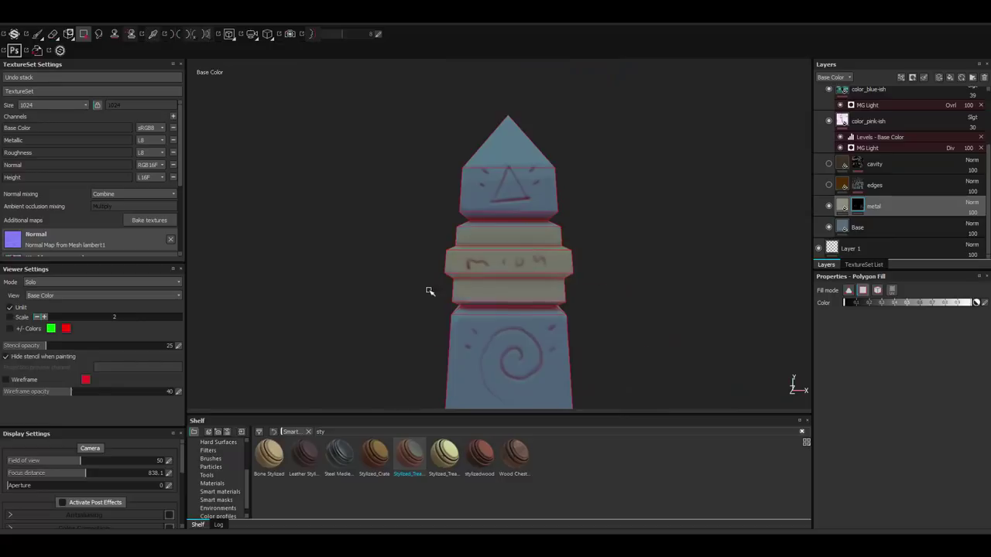
{"action": "mouse_move", "coordinate": [430, 291]}
{"action": "left_mouse_down", "text": "alt"}
{"action": "mouse_move", "coordinate": [705, 281]}
{"action": "mouse_move", "coordinate": [685, 240]}
{"action": "mouse_move", "coordinate": [453, 314]}
{"action": "mouse_move", "coordinate": [480, 338]}
{"action": "mouse_move", "coordinate": [586, 265]}
{"action": "mouse_move", "coordinate": [523, 239]}
{"action": "mouse_move", "coordinate": [531, 230]}
{"action": "mouse_move", "coordinate": [547, 251]}
{"action": "mouse_move", "coordinate": [593, 250]}
{"action": "mouse_move", "coordinate": [520, 232]}
{"action": "mouse_move", "coordinate": [864, 295]}
{"action": "left_mouse_up", "text": "alt"}
{"action": "key", "text": "m"}
{"action": "key", "text": "1"}
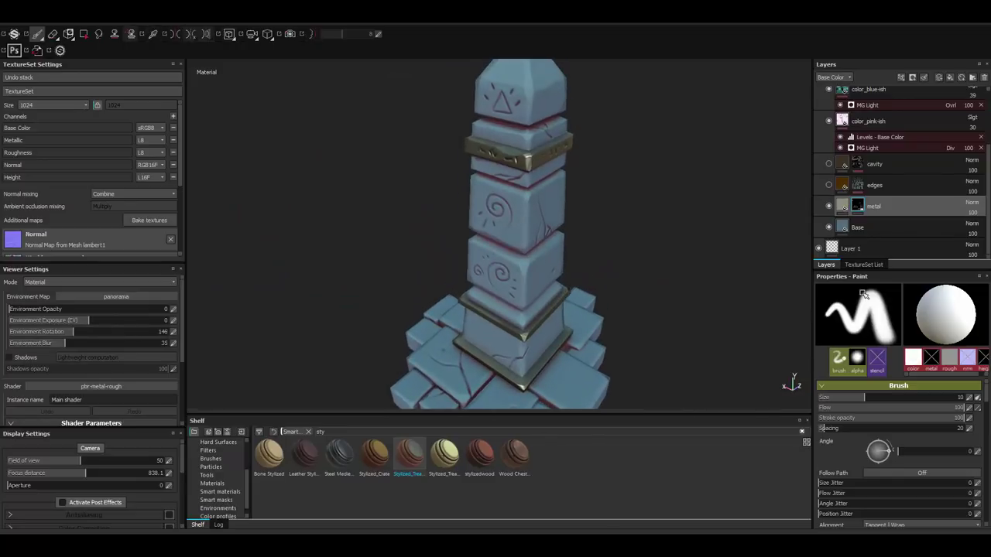
Step: Set the metal fill's Base Color to a golden orange
{"action": "left_click", "coordinate": [873, 206]}
{"action": "left_click", "coordinate": [888, 334]}
{"action": "left_click_drag", "start_coordinate": [875, 379], "coordinate": [857, 396]}
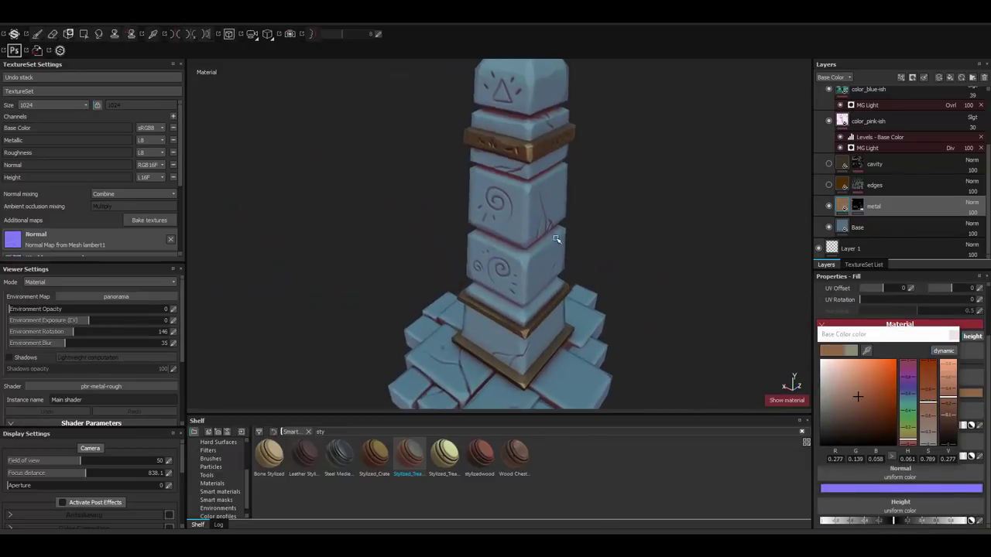
{"action": "left_click_drag", "start_coordinate": [555, 240], "coordinate": [542, 233], "text": "alt"}
{"action": "left_click_drag", "start_coordinate": [874, 380], "coordinate": [878, 383]}
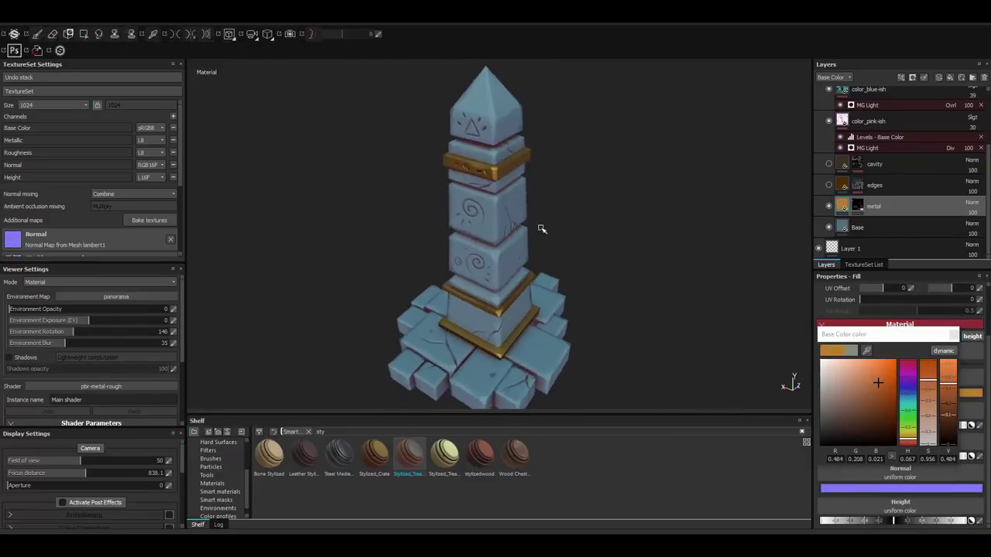
{"action": "right_click_drag", "start_coordinate": [542, 229], "coordinate": [579, 276], "text": "shift"}
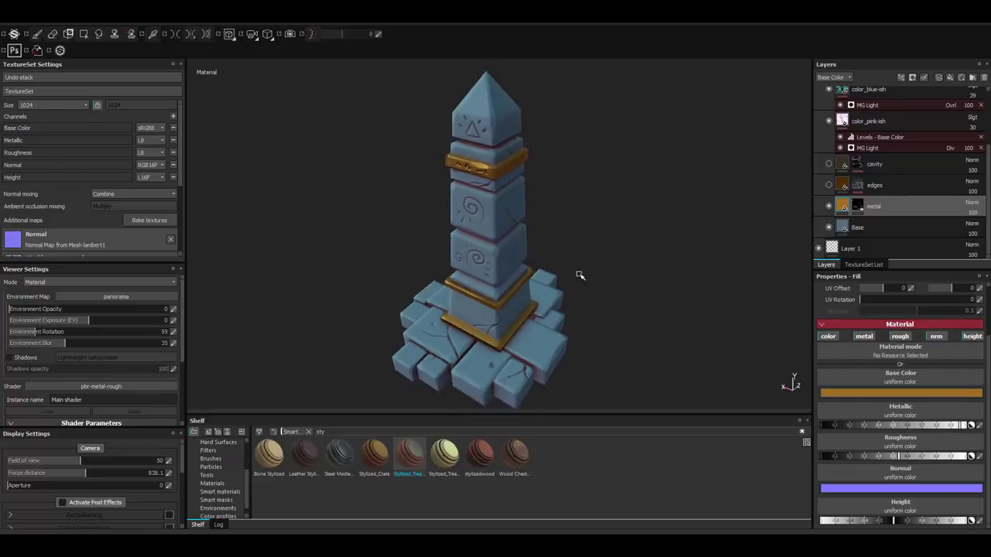
Step: Select the Base fill layer, check its colour, and duplicate it
{"action": "left_click", "coordinate": [857, 226]}
{"action": "left_click", "coordinate": [900, 456]}
{"action": "key", "text": "c"}
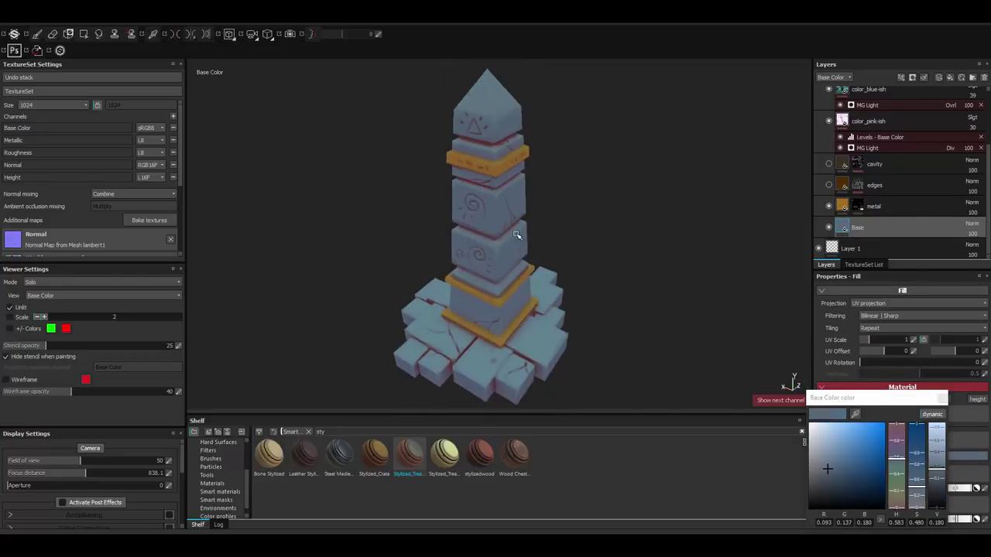
{"action": "key", "text": "m"}
{"action": "scroll", "coordinate": [516, 234], "scroll_direction": "up", "scroll_amount": 3}
{"action": "key", "text": "ctrl+d"}
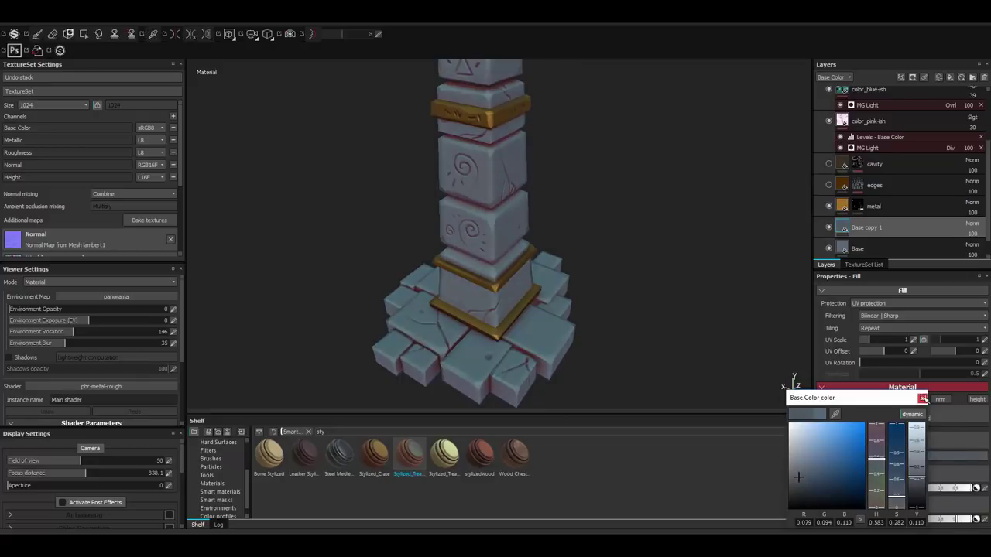
{"action": "scroll", "coordinate": [515, 215], "scroll_direction": "down", "scroll_amount": 3}
{"action": "scroll", "coordinate": [516, 214], "scroll_direction": "up", "scroll_amount": 3}
Step: Make another Base copy with a black mask and a darker blue Base Color
{"action": "key", "text": "ctrl+d"}
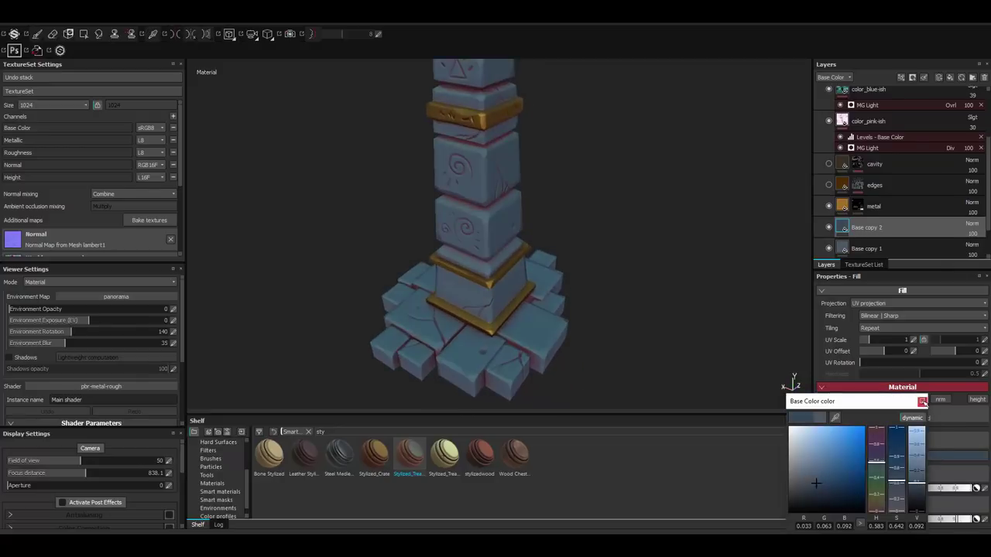
{"action": "key", "text": "4"}
{"action": "mouse_move", "coordinate": [503, 232]}
{"action": "left_mouse_down", "text": "alt"}
{"action": "mouse_move", "coordinate": [454, 268]}
{"action": "mouse_move", "coordinate": [361, 284]}
{"action": "mouse_move", "coordinate": [449, 250]}
{"action": "left_mouse_up", "text": "alt"}
{"action": "left_click", "coordinate": [842, 476]}
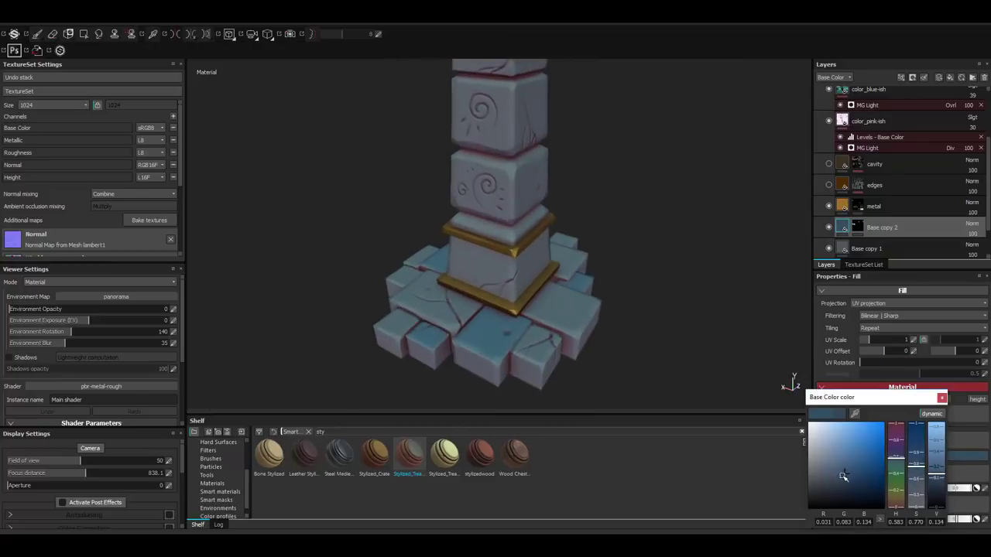
{"action": "left_click_drag", "start_coordinate": [611, 309], "coordinate": [571, 287], "text": "alt"}
{"action": "right_click_drag", "start_coordinate": [570, 287], "coordinate": [531, 294], "text": "shift"}
Step: Duplicate once more, shift the copy to a bluer hue, and mask it for chosen faces
{"action": "key", "text": "ctrl+d"}
{"action": "left_click_drag", "start_coordinate": [899, 468], "coordinate": [899, 455]}
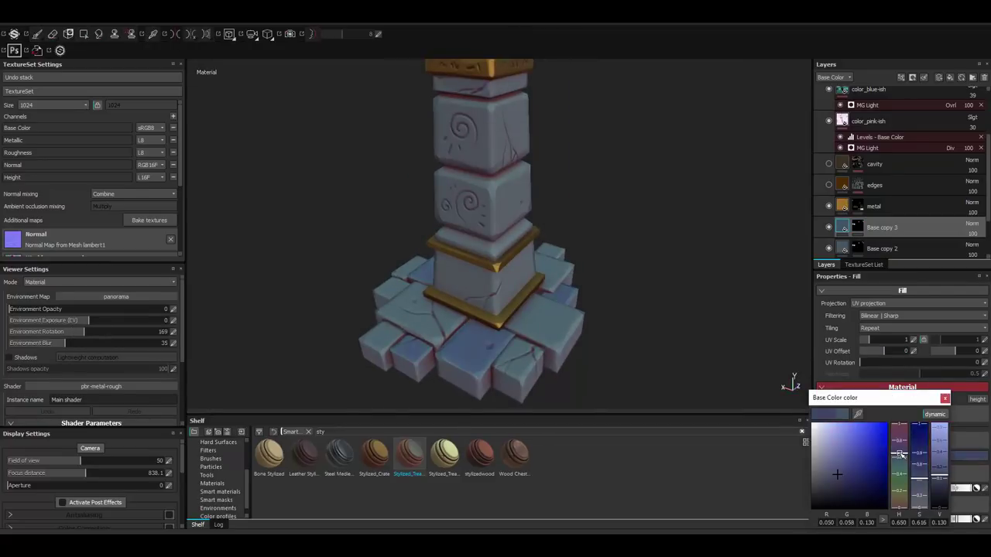
{"action": "key", "text": "4"}
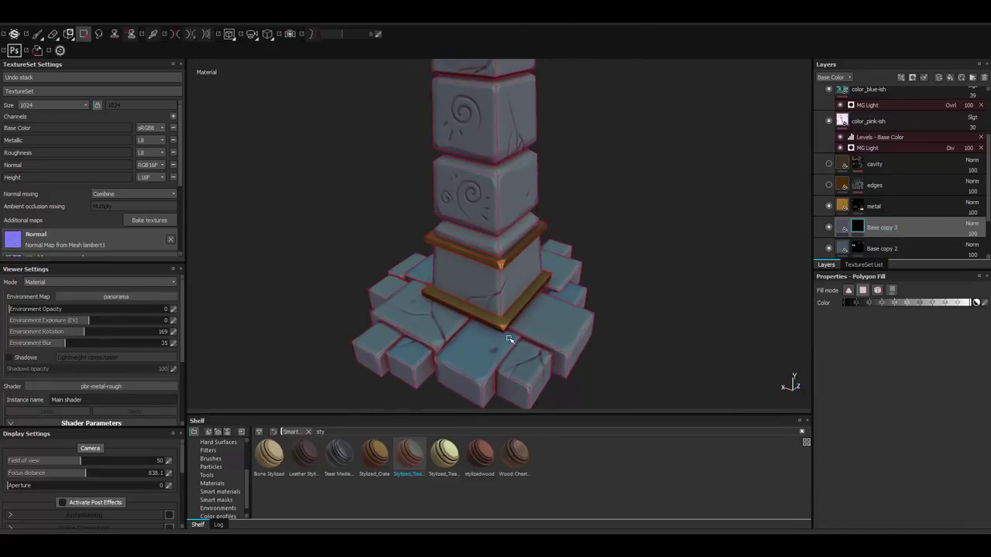
{"action": "mouse_move", "coordinate": [508, 338]}
{"action": "left_mouse_down", "text": "alt"}
{"action": "mouse_move", "coordinate": [403, 286]}
{"action": "mouse_move", "coordinate": [508, 349]}
{"action": "mouse_move", "coordinate": [452, 222]}
{"action": "mouse_move", "coordinate": [546, 294]}
{"action": "mouse_move", "coordinate": [535, 258]}
{"action": "left_mouse_up", "text": "alt"}
{"action": "key", "text": "1"}
{"action": "right_click_drag", "start_coordinate": [534, 258], "coordinate": [564, 289], "text": "shift"}
{"action": "mouse_move", "coordinate": [565, 289]}
{"action": "left_mouse_down", "text": "alt"}
{"action": "mouse_move", "coordinate": [445, 183]}
{"action": "mouse_move", "coordinate": [402, 203]}
{"action": "left_mouse_up", "text": "alt"}
Step: Change the occlusion layer's base colour to a darker, deep blue, checking it in base-colour view
{"action": "scroll", "coordinate": [816, 152], "scroll_direction": "up", "scroll_amount": 3}
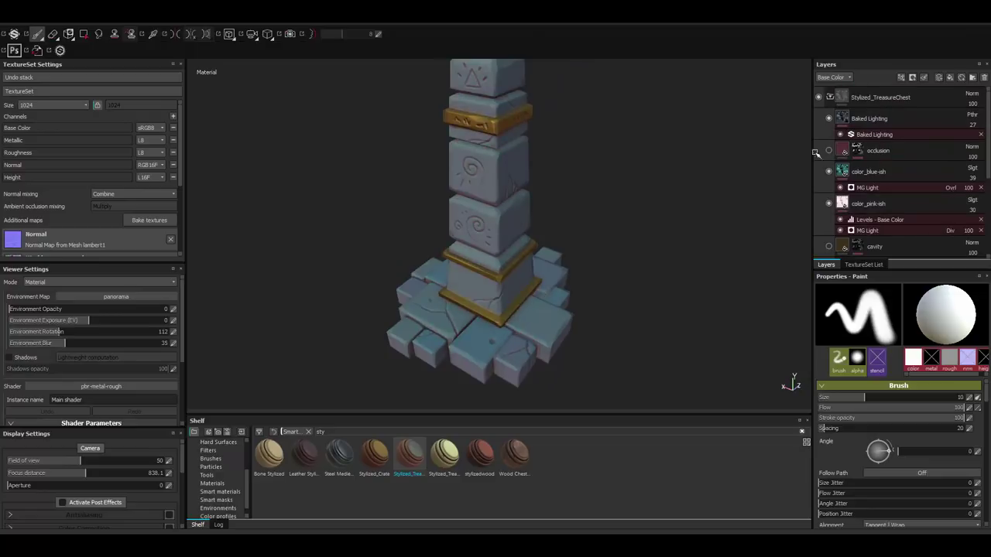
{"action": "key", "text": "c"}
{"action": "left_click", "coordinate": [875, 150]}
{"action": "left_click", "coordinate": [929, 387]}
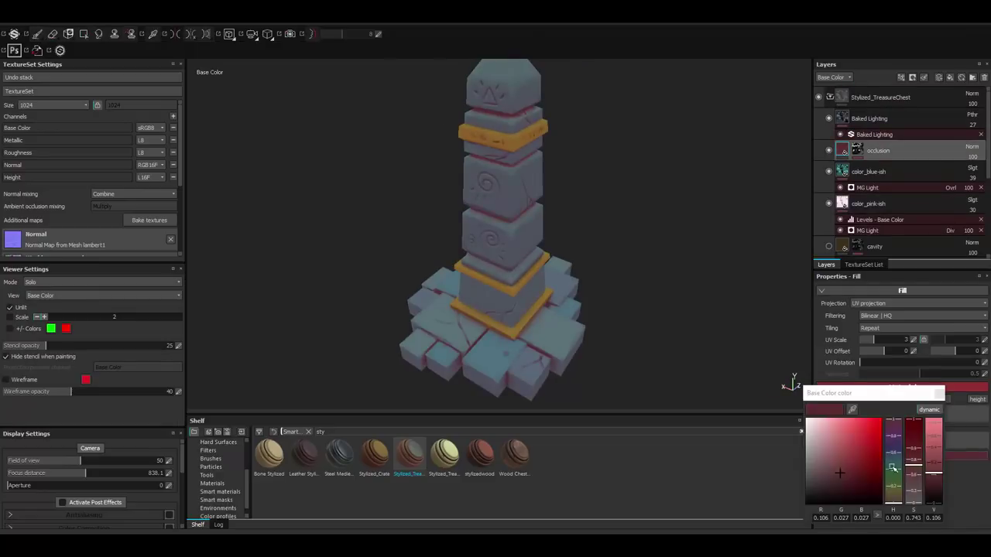
{"action": "key", "text": "m"}
{"action": "left_click", "coordinate": [829, 482]}
{"action": "key", "text": "c"}
{"action": "left_click_drag", "start_coordinate": [829, 482], "coordinate": [835, 477]}
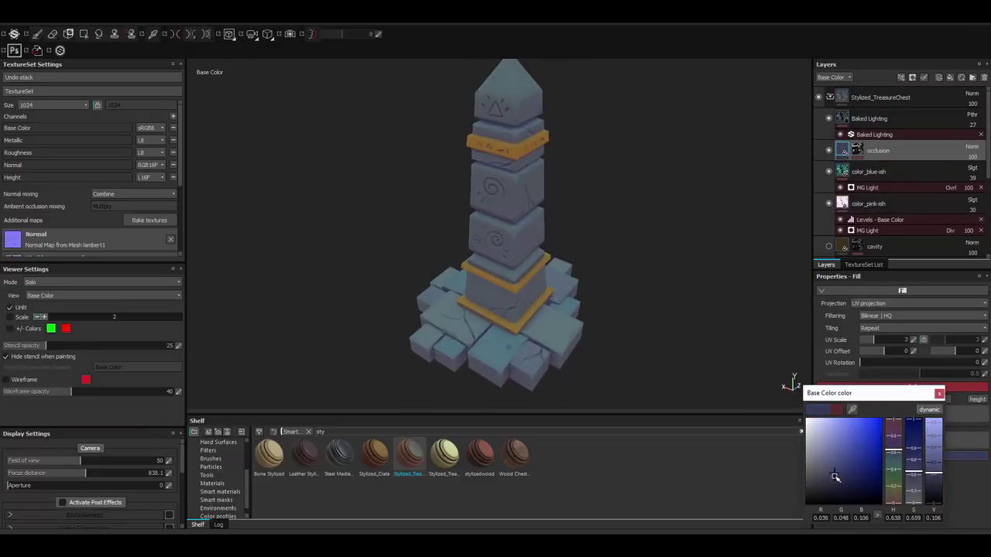
Step: Hide the cavity layer, select the edges layer, return to material view and add a fill layer
{"action": "scroll", "coordinate": [890, 193], "scroll_direction": "down", "scroll_amount": 2}
{"action": "left_click_drag", "start_coordinate": [453, 276], "coordinate": [371, 206], "text": "alt"}
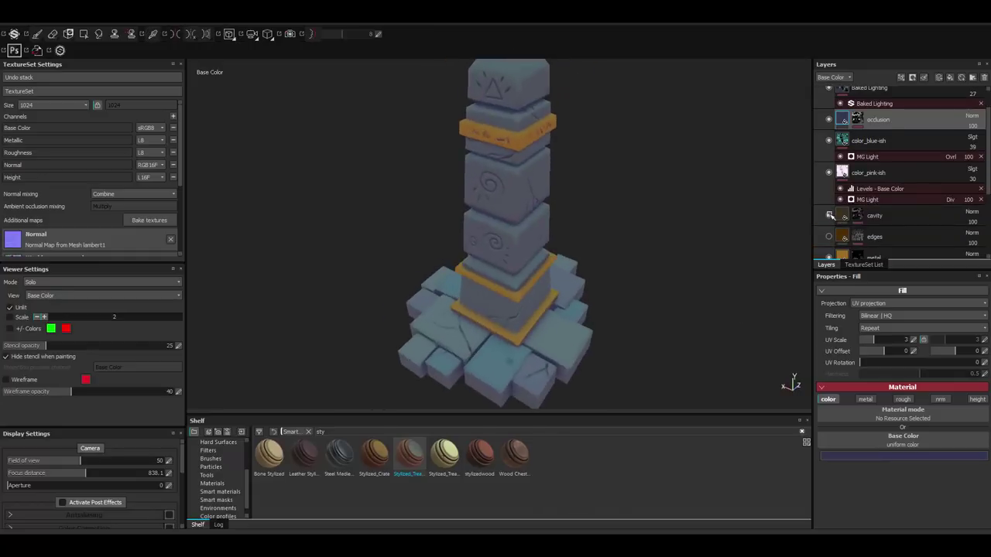
{"action": "left_click", "coordinate": [829, 216]}
{"action": "left_click", "coordinate": [828, 236]}
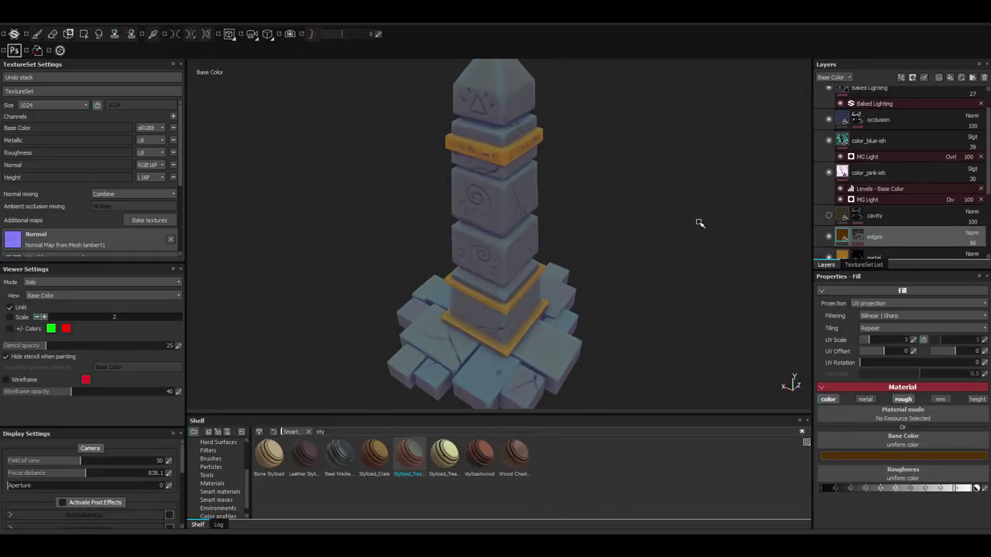
{"action": "left_click_drag", "start_coordinate": [697, 222], "coordinate": [526, 192], "text": "alt"}
{"action": "key", "text": "m"}
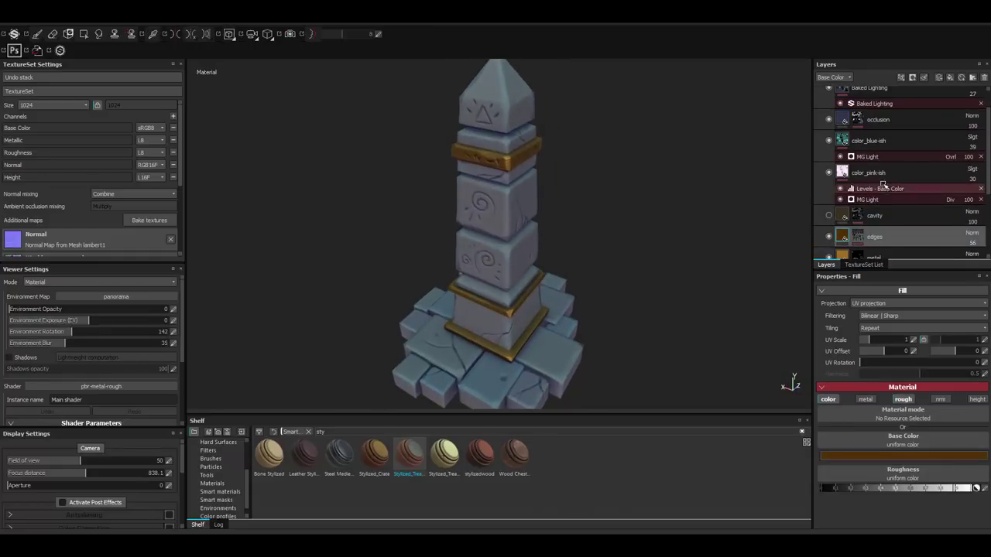
{"action": "scroll", "coordinate": [877, 118], "scroll_direction": "up", "scroll_amount": 2}
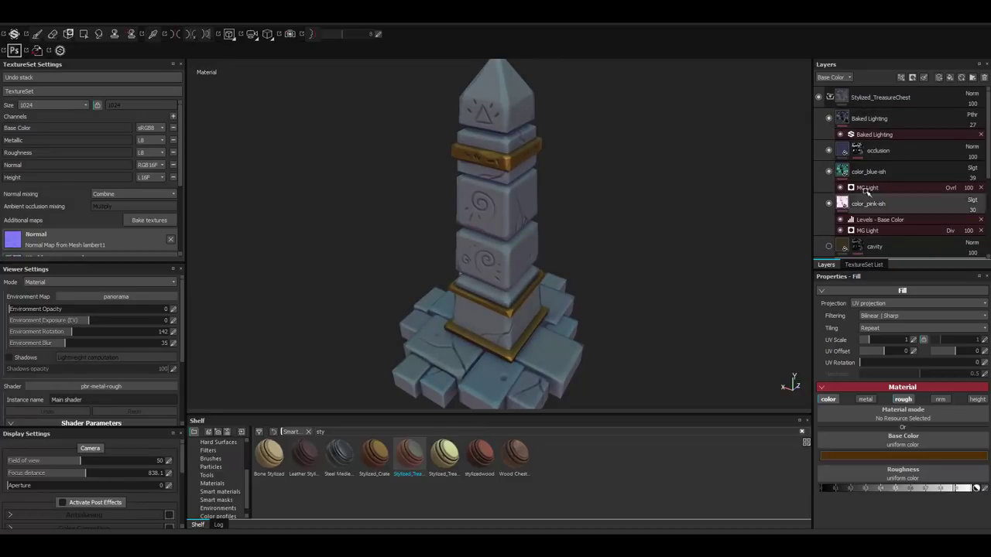
{"action": "left_click", "coordinate": [950, 77]}
Step: Set the new fill layer's base colour to saturated cyan and hide it behind a black mask
{"action": "left_click", "coordinate": [902, 455]}
{"action": "left_click_drag", "start_coordinate": [900, 441], "coordinate": [900, 469]}
{"action": "left_click", "coordinate": [886, 428]}
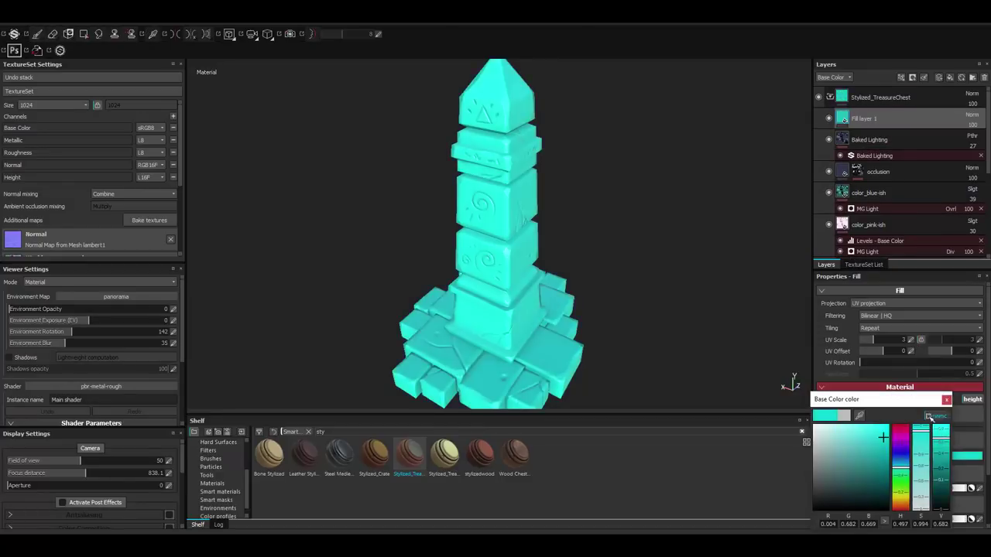
{"action": "key", "text": "1"}
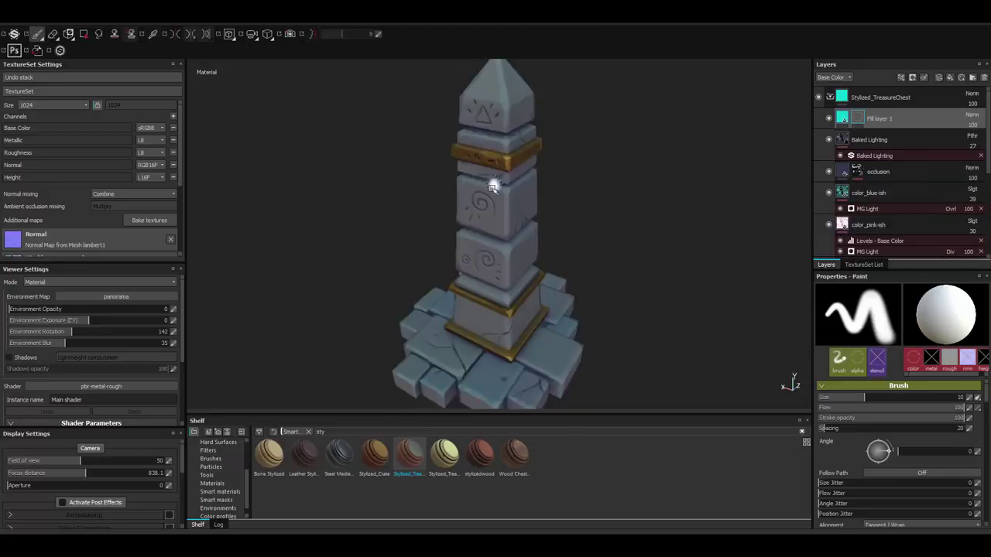
Step: Paint cyan into the spiral carving's tail and outer ring on the middle blocks
{"action": "scroll", "coordinate": [531, 221], "scroll_direction": "up", "scroll_amount": 3}
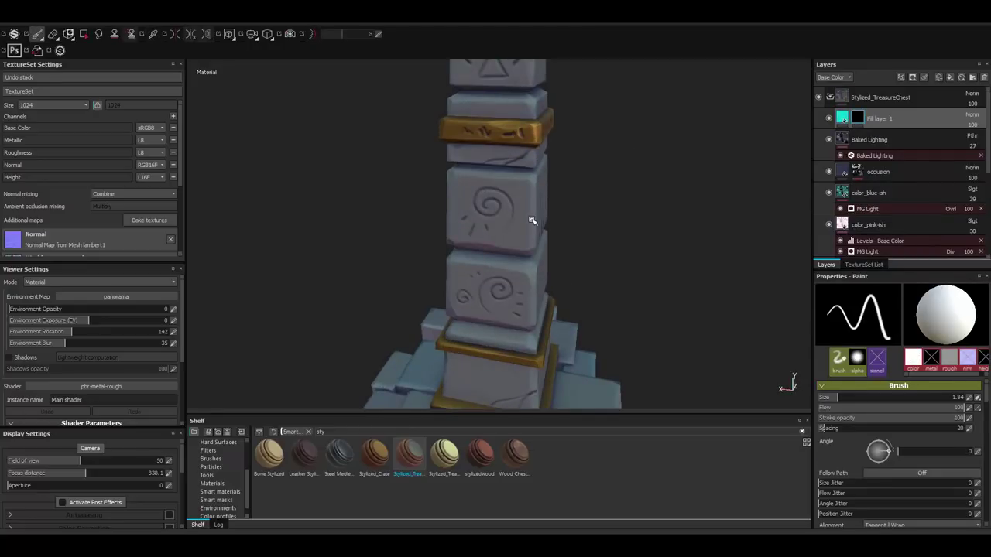
{"action": "mouse_move", "coordinate": [531, 251]}
{"action": "left_mouse_down", "text": "alt"}
{"action": "mouse_move", "coordinate": [482, 211]}
{"action": "mouse_move", "coordinate": [467, 213]}
{"action": "left_mouse_up", "text": "alt"}
{"action": "scroll", "coordinate": [462, 192], "scroll_direction": "up", "scroll_amount": 1}
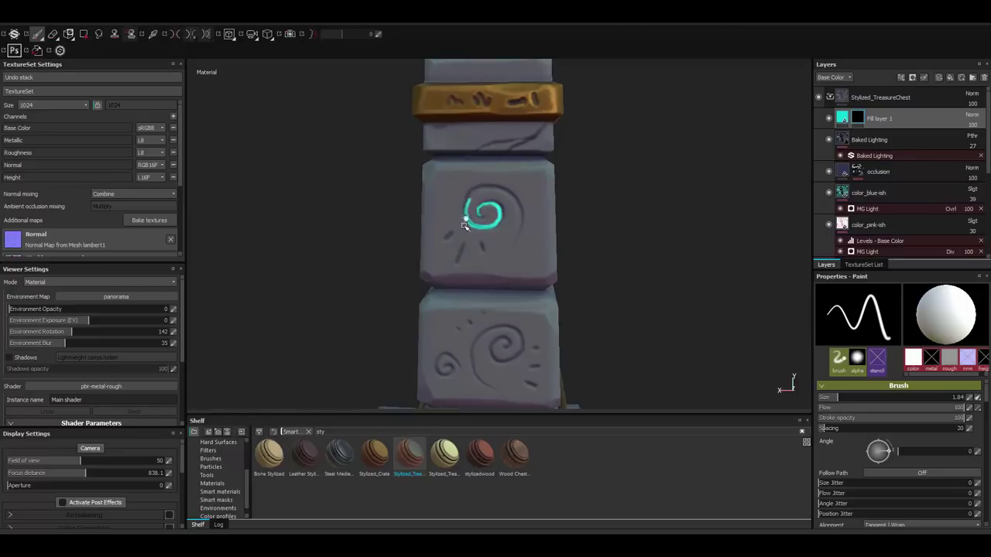
{"action": "left_click_drag", "start_coordinate": [518, 166], "coordinate": [466, 198], "text": "alt"}
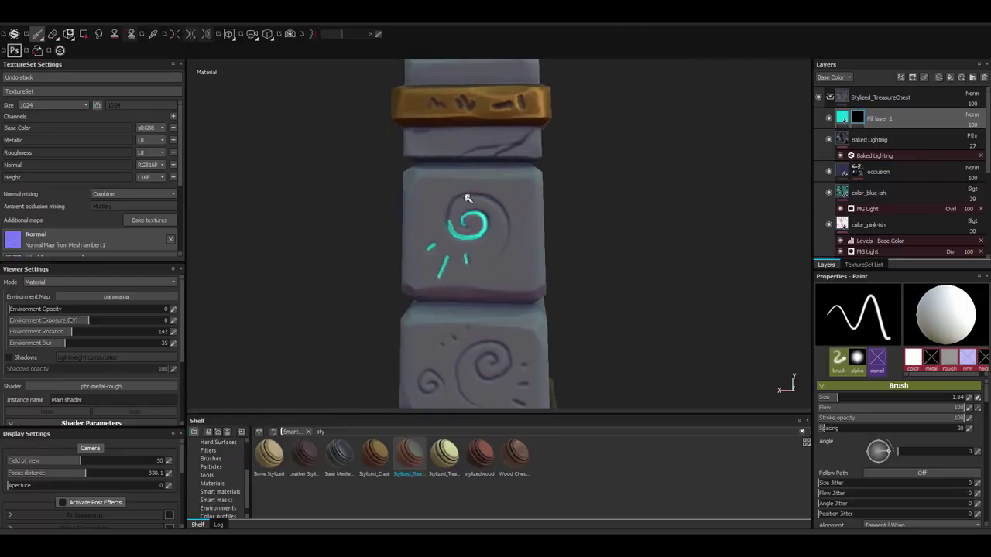
{"action": "left_click_drag", "start_coordinate": [504, 228], "coordinate": [499, 267]}
{"action": "mouse_move", "coordinate": [451, 231]}
{"action": "left_mouse_down"}
{"action": "mouse_move", "coordinate": [466, 190]}
{"action": "mouse_move", "coordinate": [468, 238]}
{"action": "left_mouse_up"}
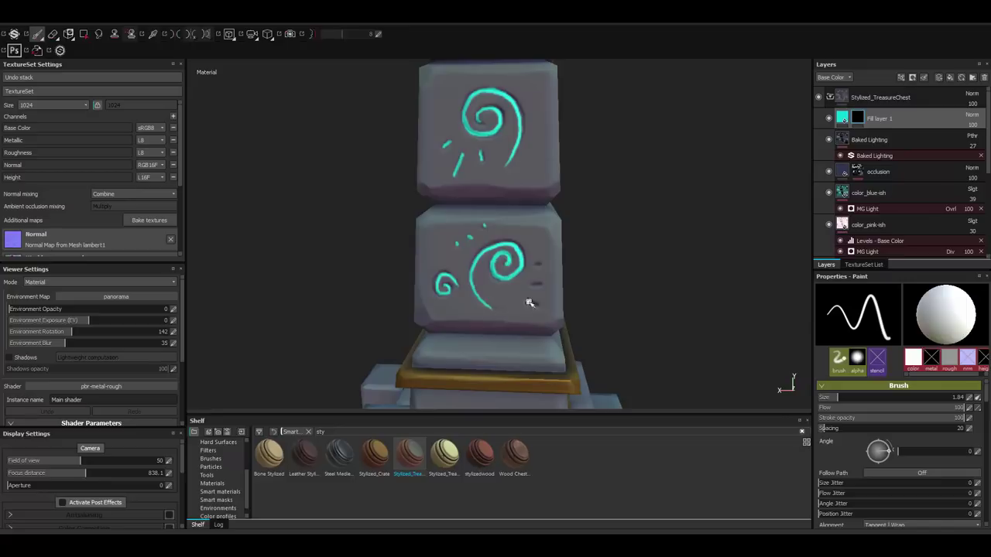
{"action": "mouse_move", "coordinate": [539, 286]}
{"action": "left_mouse_down", "text": "alt"}
{"action": "mouse_move", "coordinate": [548, 203]}
{"action": "mouse_move", "coordinate": [485, 199]}
{"action": "left_mouse_up", "text": "alt"}
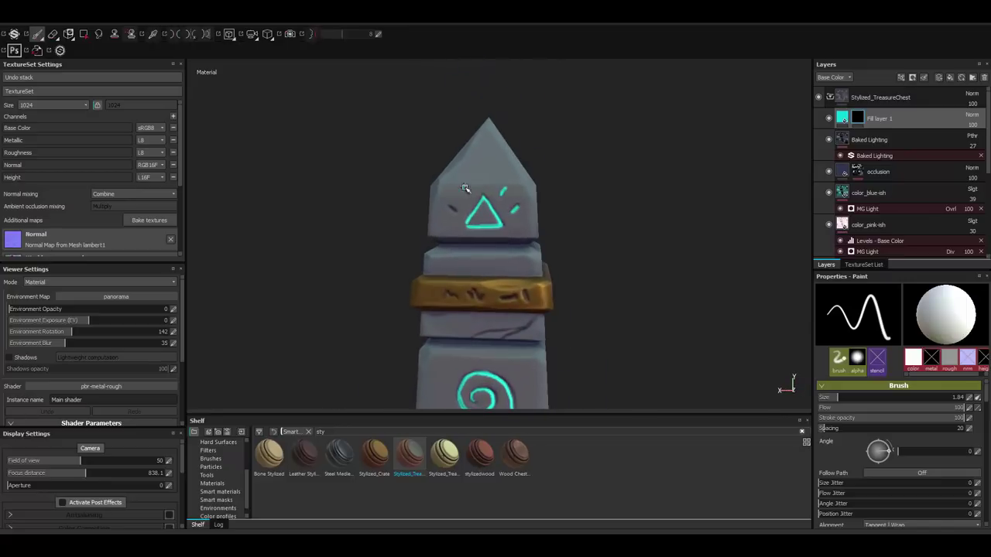
Step: Frame a straight-on view of the whole pillar, closing in on the triangle rune at the top
{"action": "right_click_drag", "start_coordinate": [465, 188], "coordinate": [442, 234], "text": "alt"}
{"action": "left_click_drag", "start_coordinate": [442, 235], "coordinate": [579, 227], "text": "alt"}
{"action": "right_click_drag", "start_coordinate": [579, 227], "coordinate": [587, 230], "text": "alt"}
{"action": "left_click_drag", "start_coordinate": [587, 230], "coordinate": [593, 232], "text": "alt"}
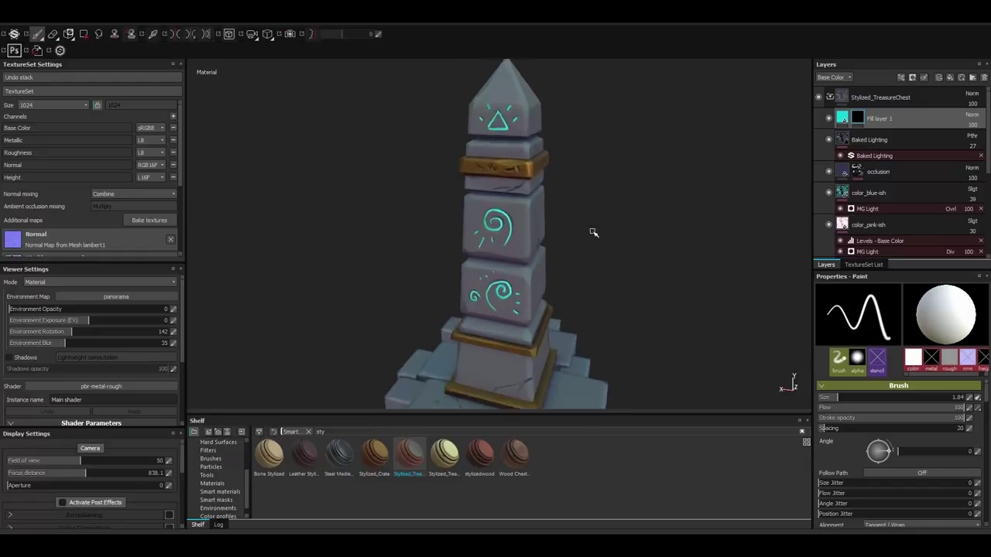
{"action": "right_click_drag", "start_coordinate": [592, 232], "coordinate": [559, 232], "text": "alt"}
{"action": "left_click_drag", "start_coordinate": [559, 232], "coordinate": [498, 210], "text": "alt"}
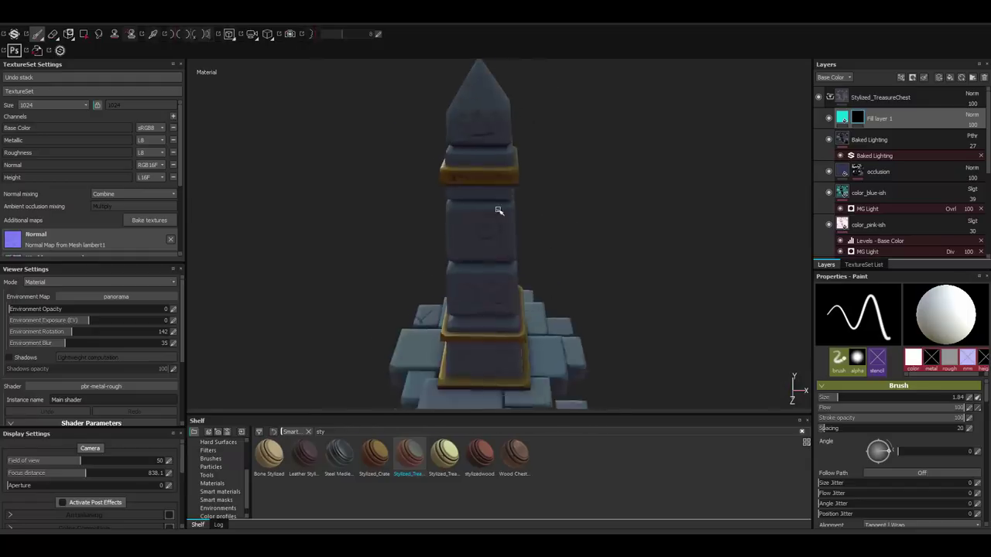
{"action": "mouse_move", "coordinate": [498, 211]}
{"action": "right_mouse_down", "text": "alt"}
{"action": "mouse_move", "coordinate": [493, 216]}
{"action": "mouse_move", "coordinate": [504, 199]}
{"action": "right_mouse_up", "text": "alt"}
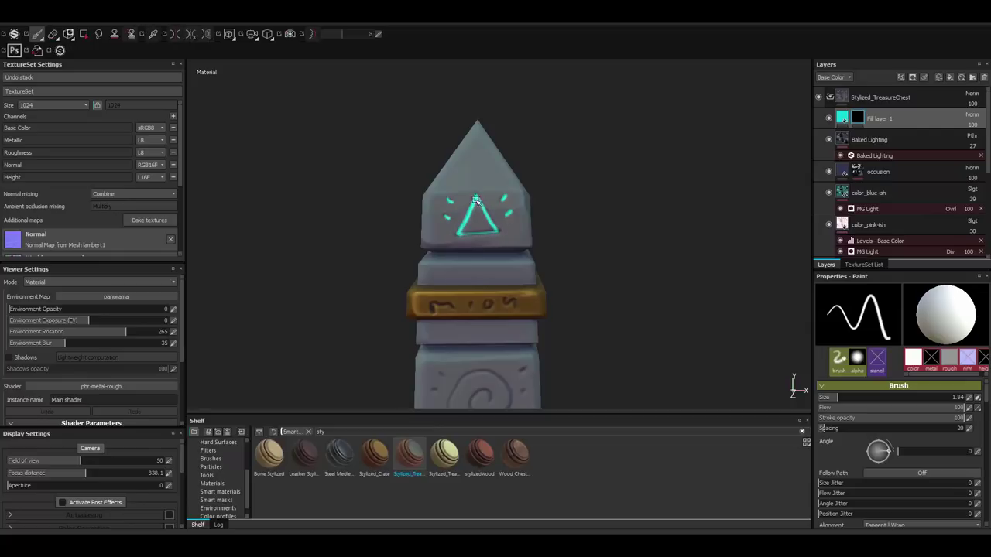
Step: Paint cyan over the remaining spiral carving on the lower block
{"action": "middle_click_drag", "start_coordinate": [476, 200], "coordinate": [487, 166], "text": "alt"}
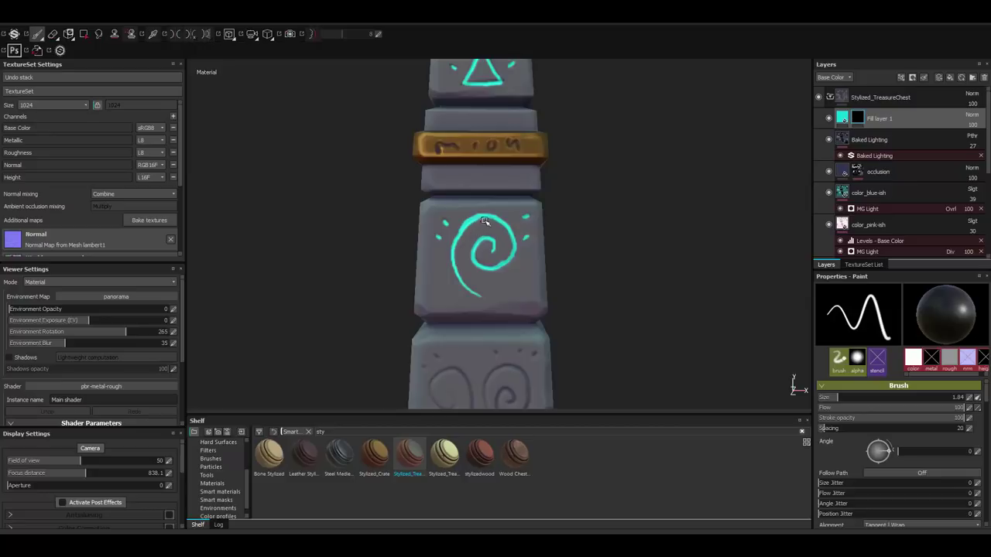
{"action": "left_click_drag", "start_coordinate": [481, 211], "coordinate": [449, 209], "text": "alt"}
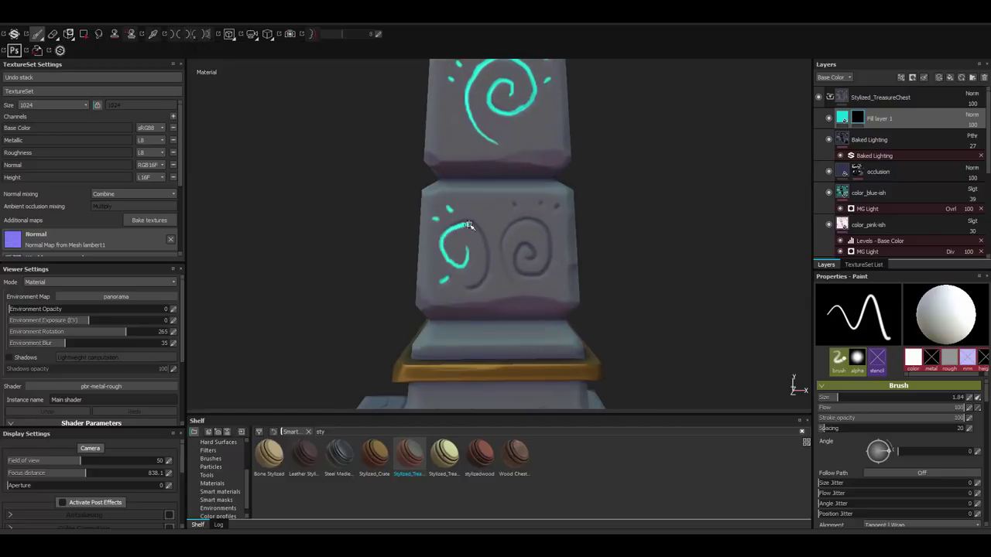
{"action": "left_click_drag", "start_coordinate": [468, 288], "coordinate": [482, 226]}
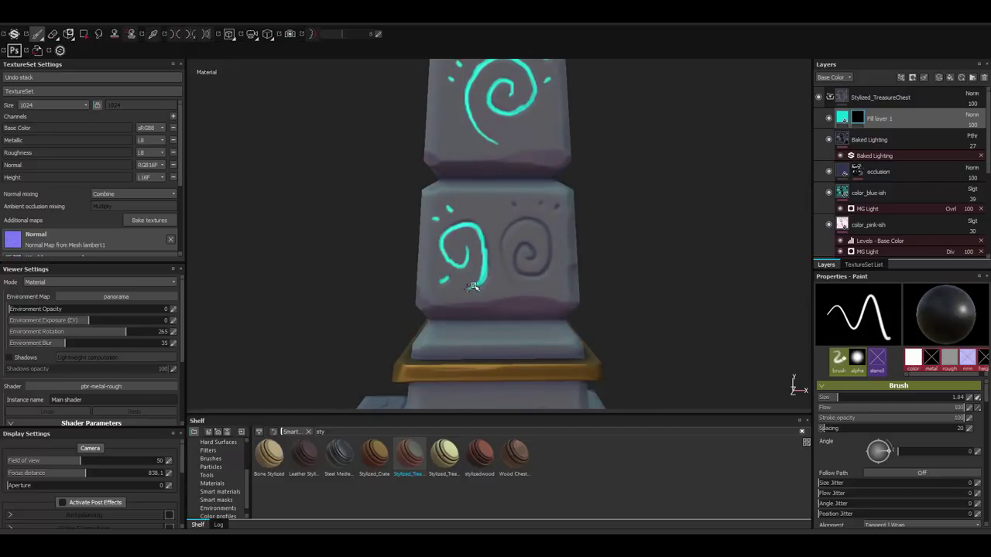
{"action": "middle_click_drag", "start_coordinate": [474, 287], "coordinate": [427, 288], "text": "alt"}
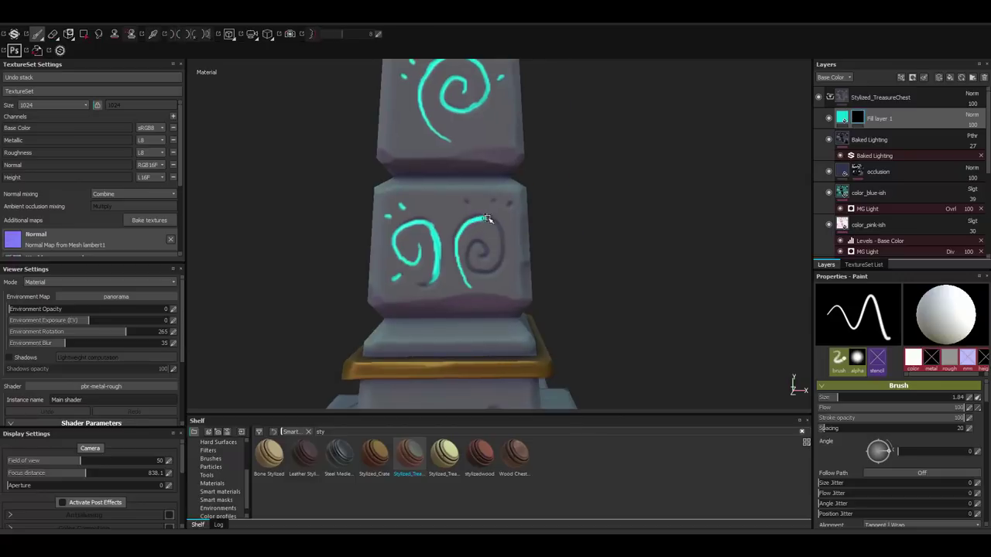
{"action": "scroll", "coordinate": [495, 201], "scroll_direction": "down", "scroll_amount": 5}
{"action": "scroll", "coordinate": [526, 247], "scroll_direction": "down", "scroll_amount": 5}
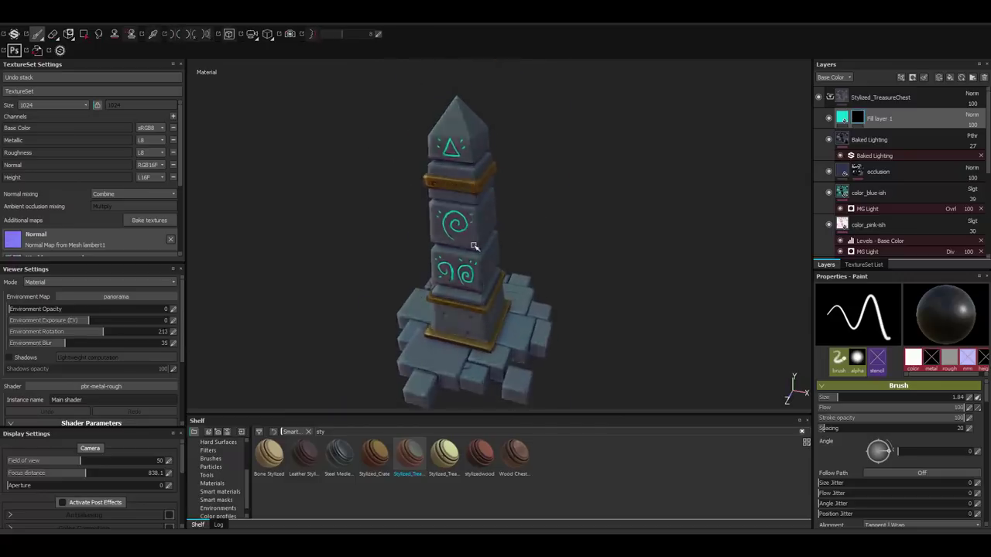